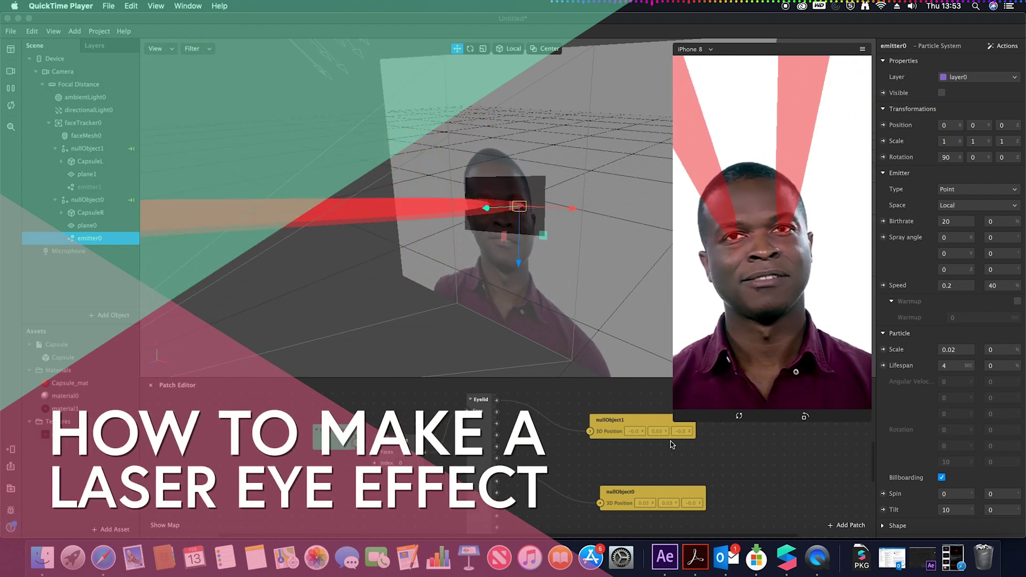
# Bring the finished laser-eye Spark AR project in front of QuickTime
pyautogui.click(771, 227)
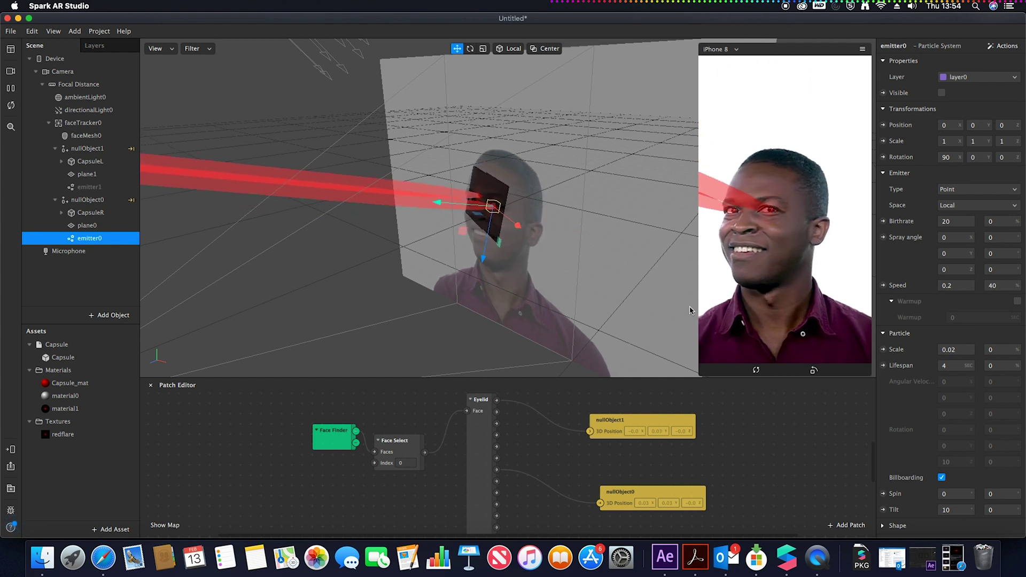
# Create a new blank project and maximize its window
pyautogui.click(10, 32)
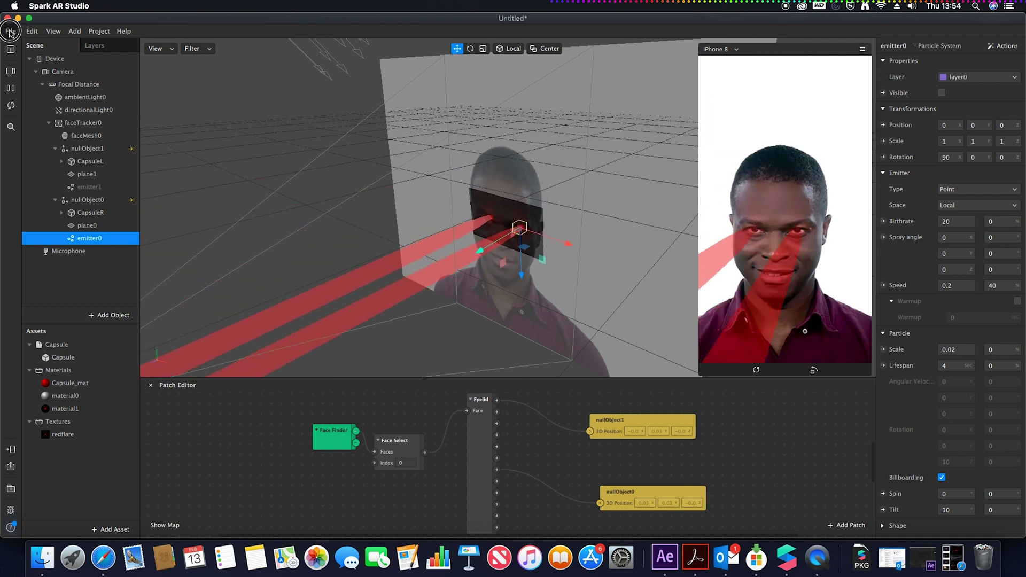
pyautogui.click(22, 49)
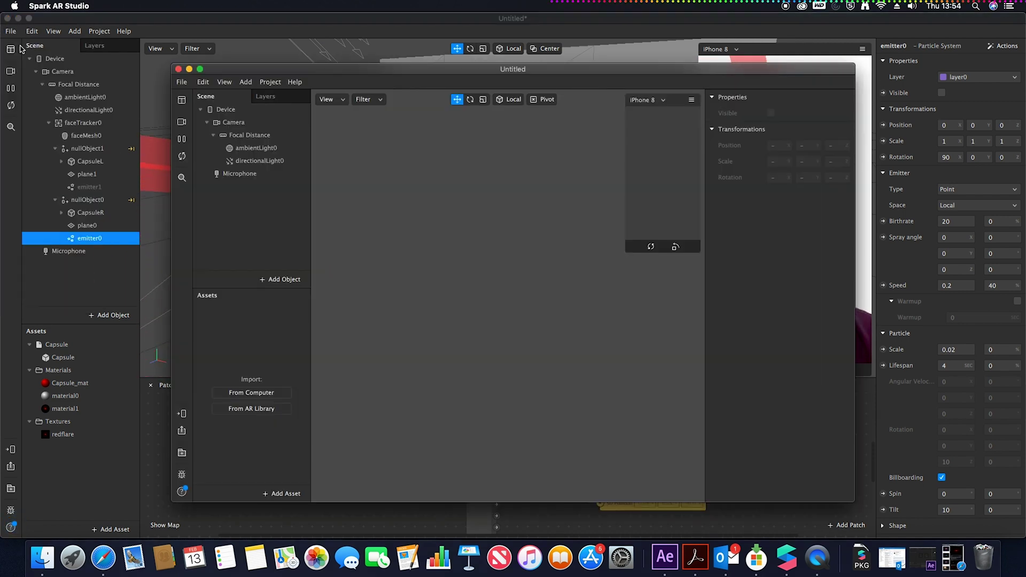
pyautogui.click(199, 68)
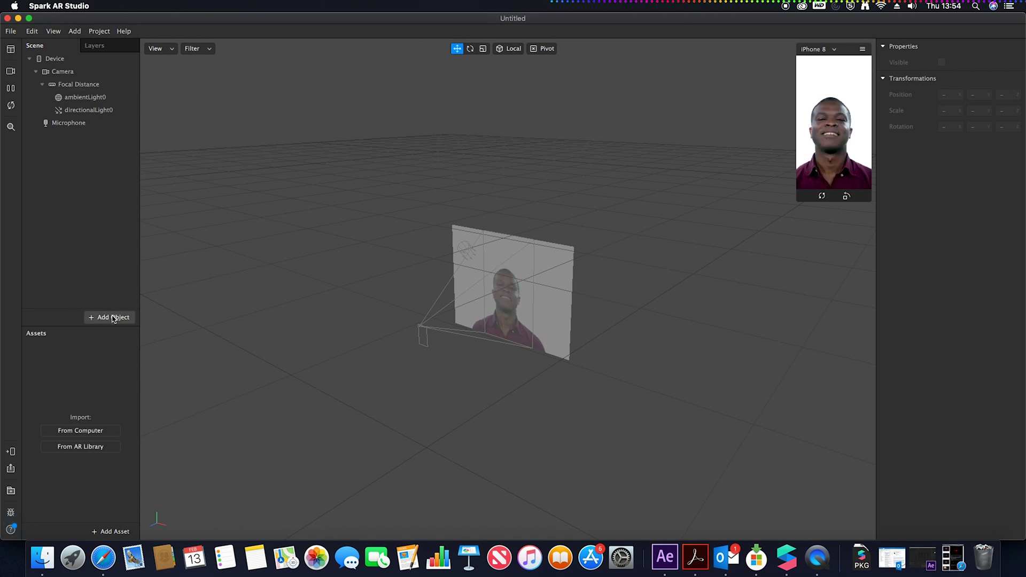
# Insert a face tracker and add a face mesh under faceTracker0
pyautogui.click(108, 318)
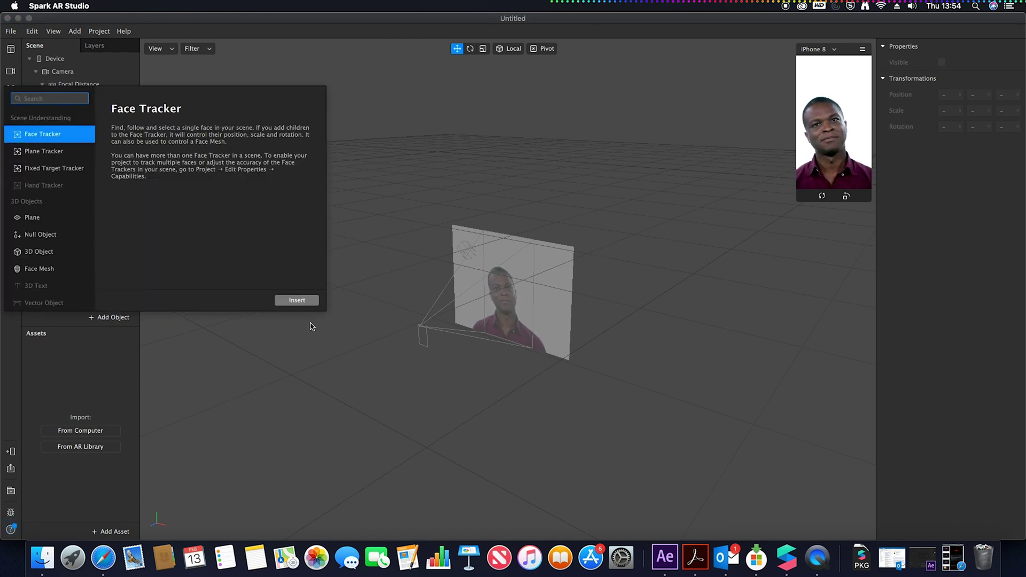
pyautogui.click(294, 301)
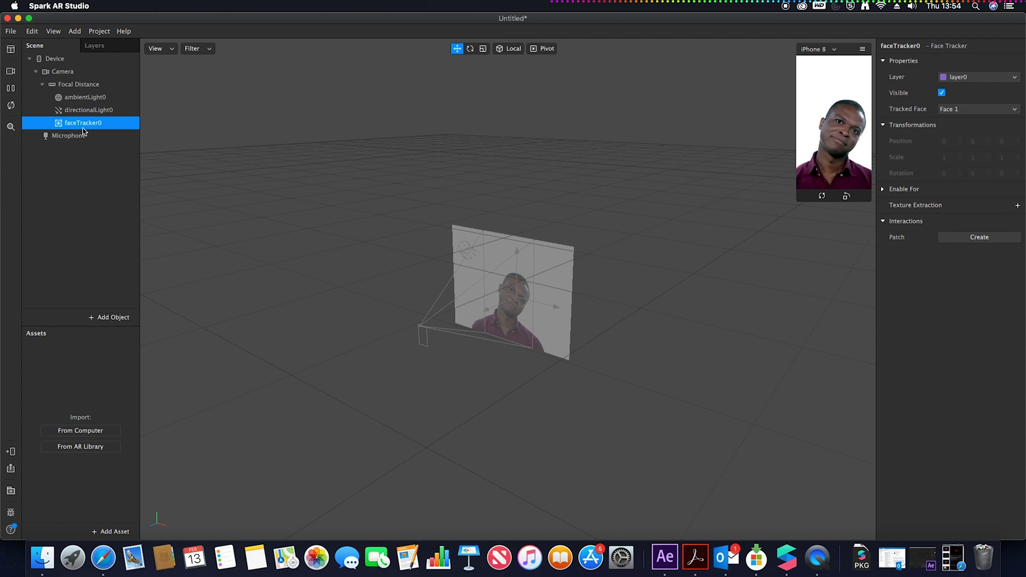
pyautogui.rightClick(75, 123)
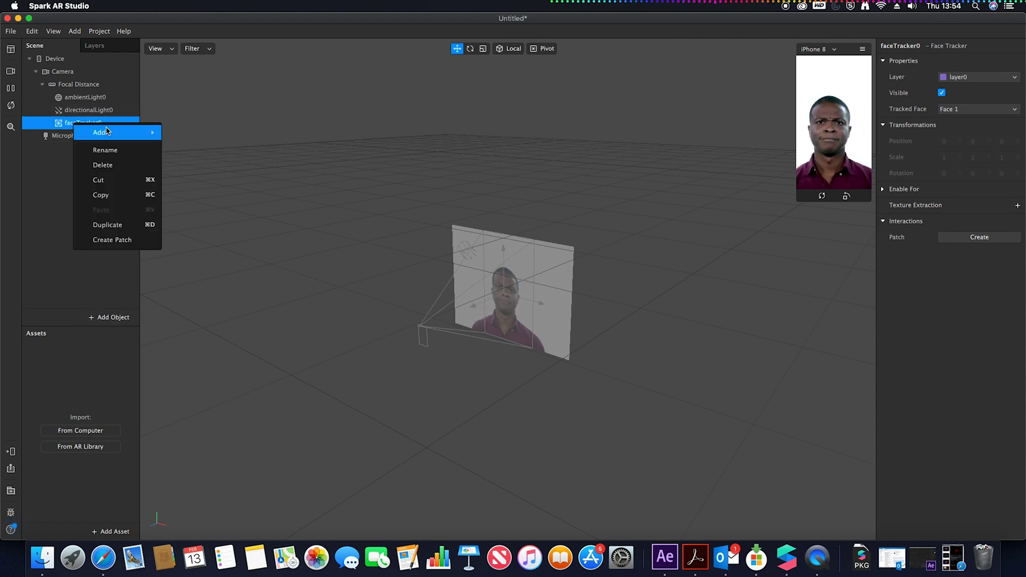
pyautogui.moveTo(107, 131)
pyautogui.click(235, 235)
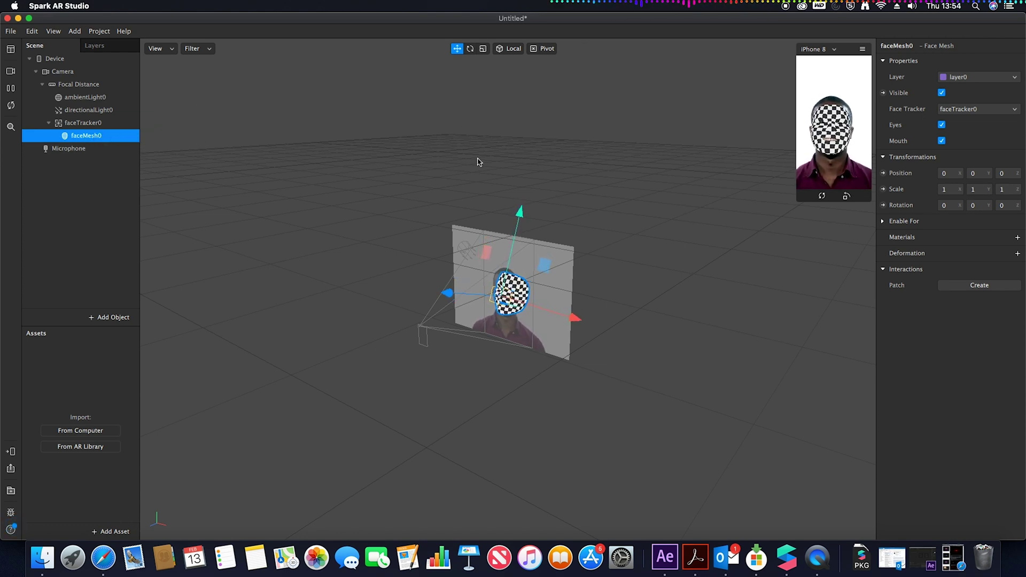
# Add a new material to the face mesh and rename it Retouch
pyautogui.click(1016, 237)
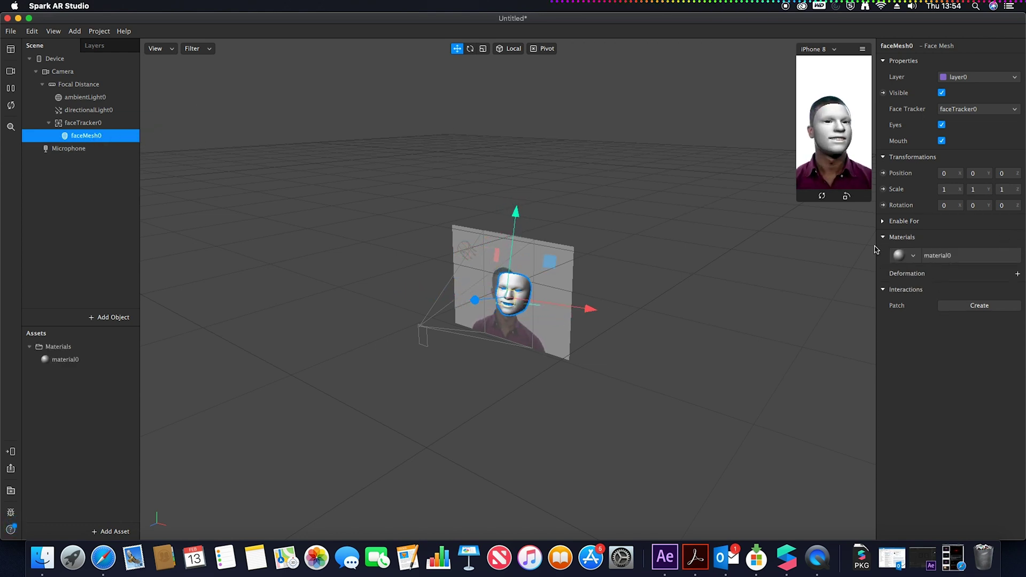
pyautogui.rightClick(71, 359)
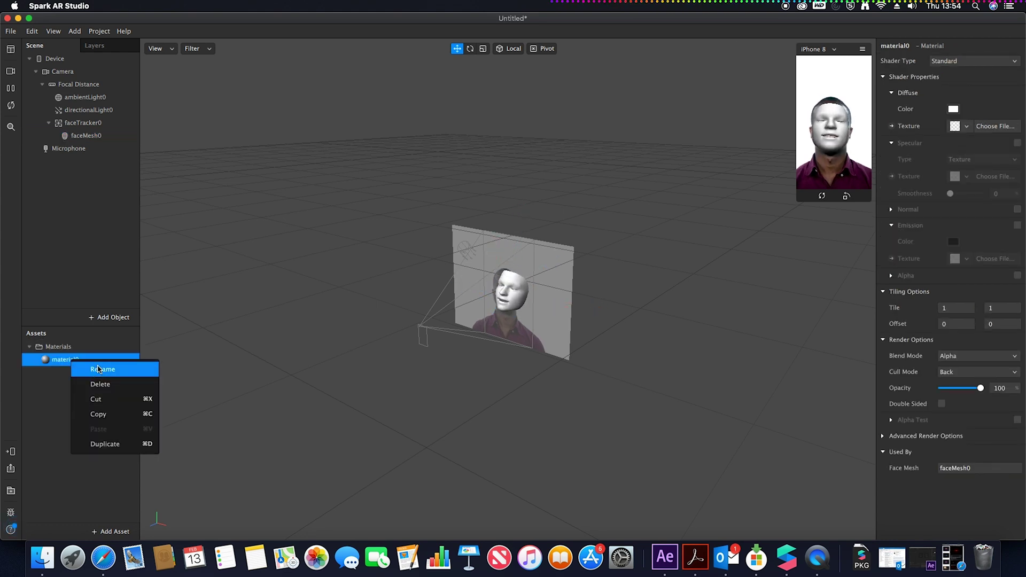
pyautogui.click(98, 369)
pyautogui.write('Retouch')
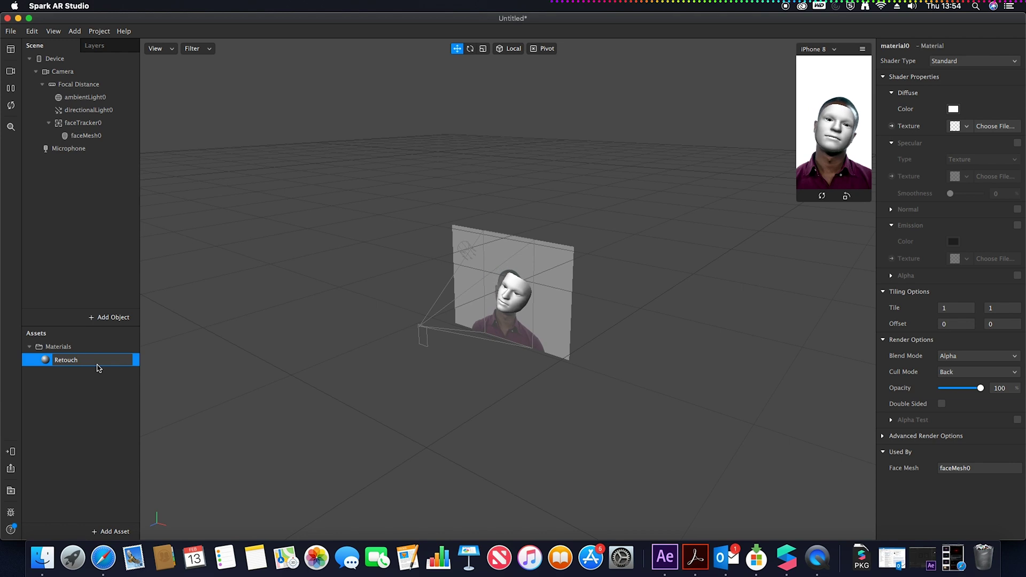
pyautogui.press('Return')
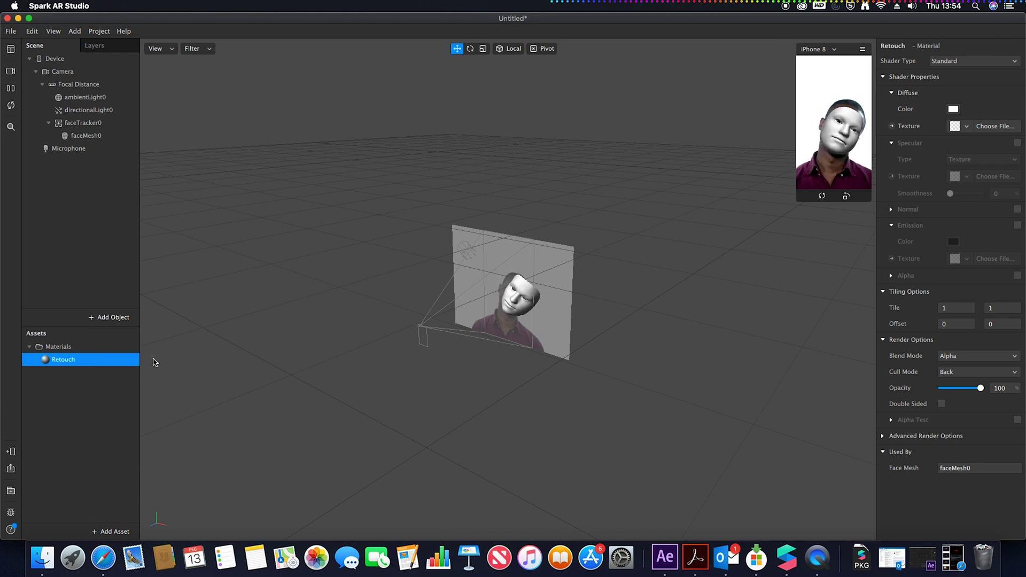
# Set Retouch to the Retouching shader with skin smoothing lowered to 11
pyautogui.click(955, 61)
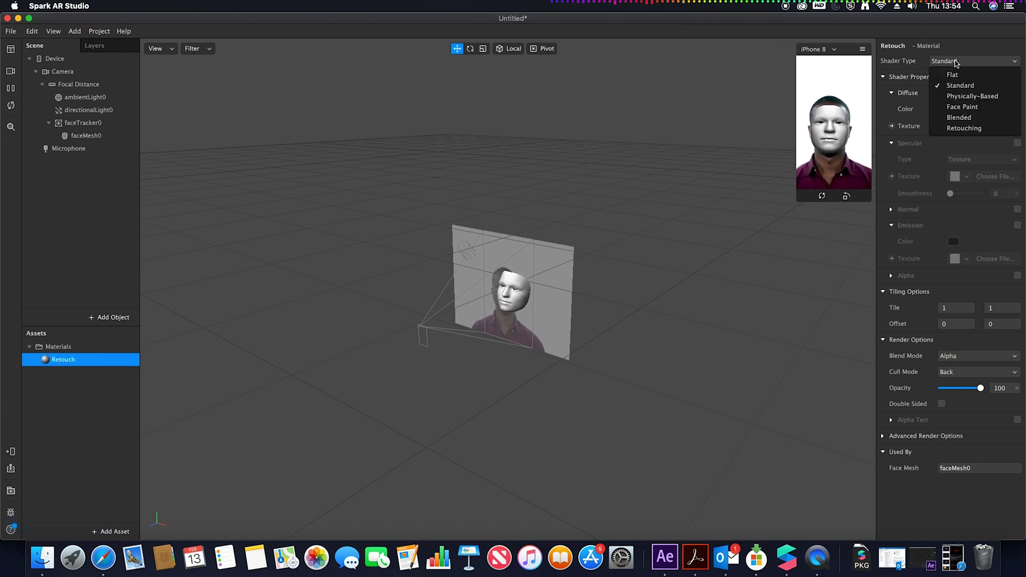
pyautogui.click(966, 129)
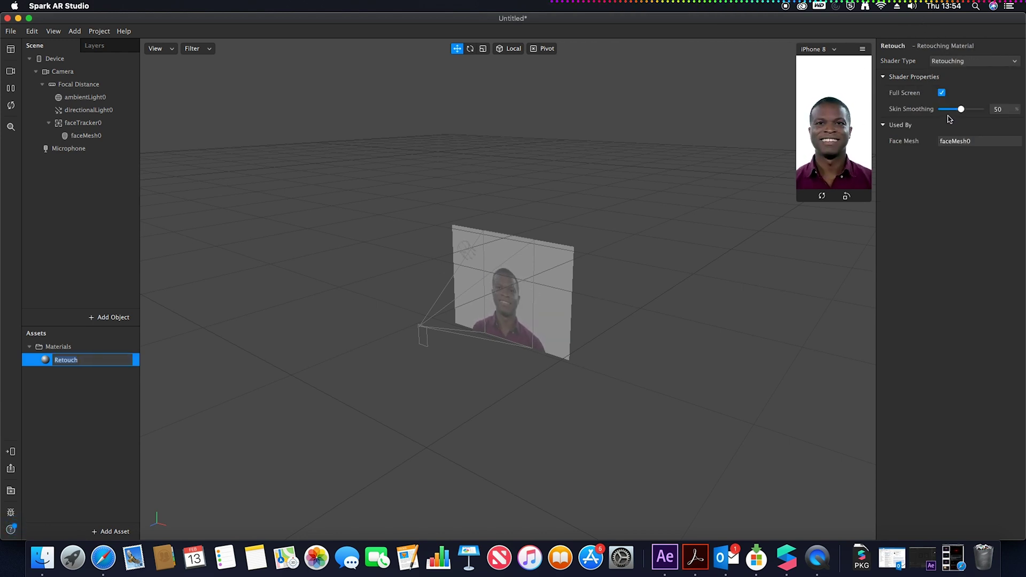
pyautogui.click(949, 110)
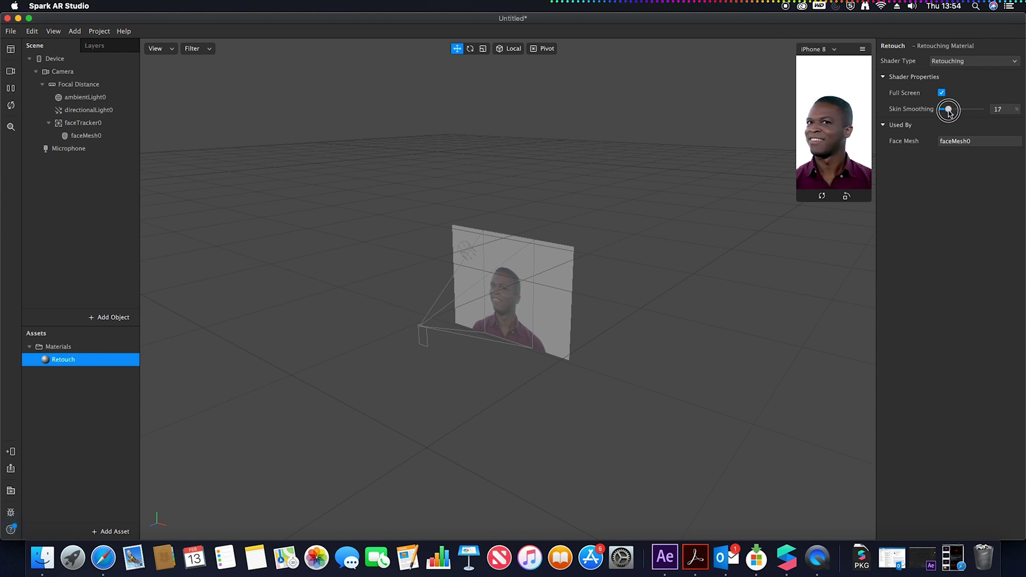
pyautogui.moveTo(949, 112); pyautogui.dragTo(947, 114)
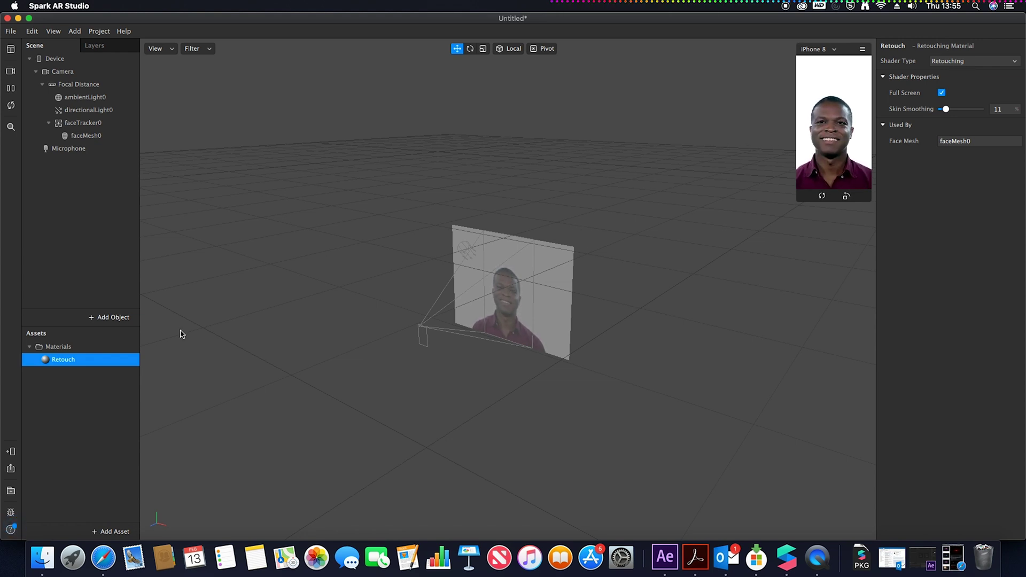
pyautogui.click(123, 473)
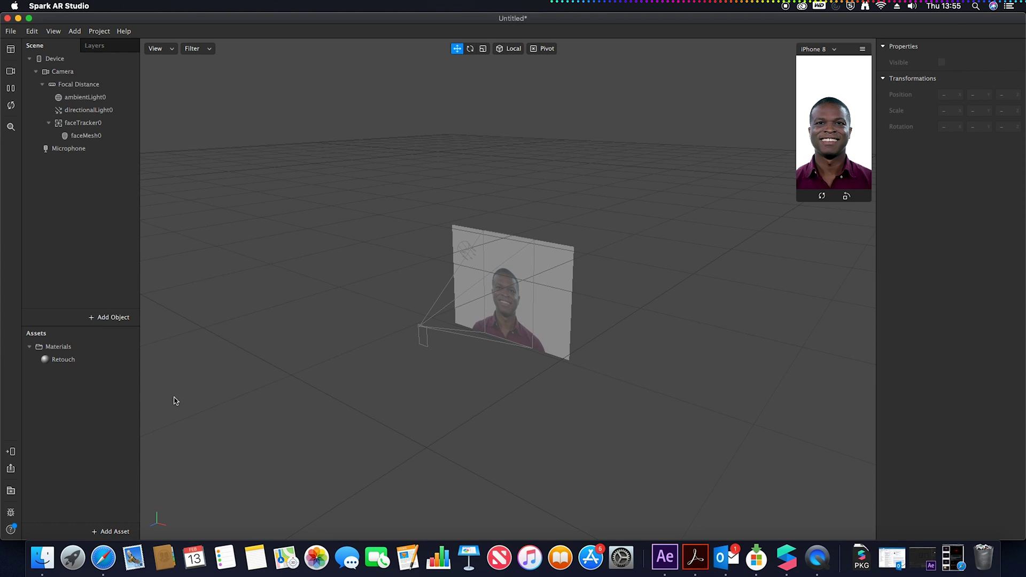
# Open the AR Library from Add Asset and browse to the 3D Primitives collection
pyautogui.click(119, 532)
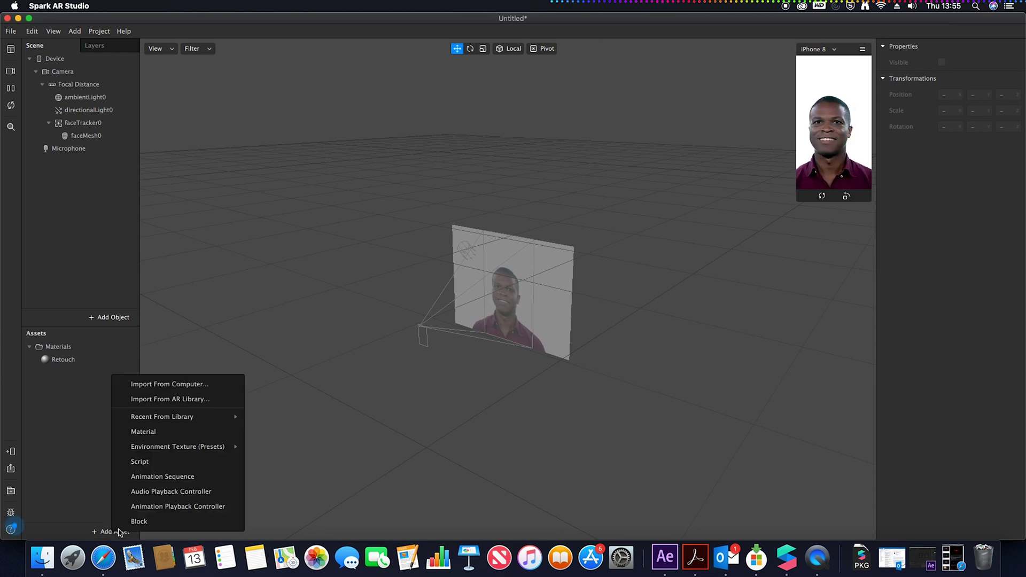
pyautogui.click(156, 401)
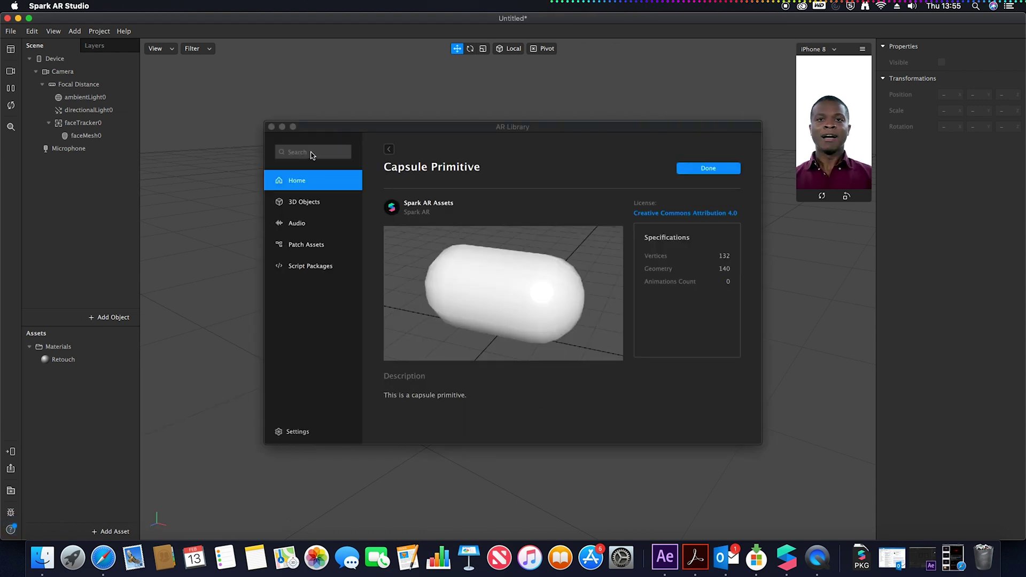
pyautogui.click(296, 179)
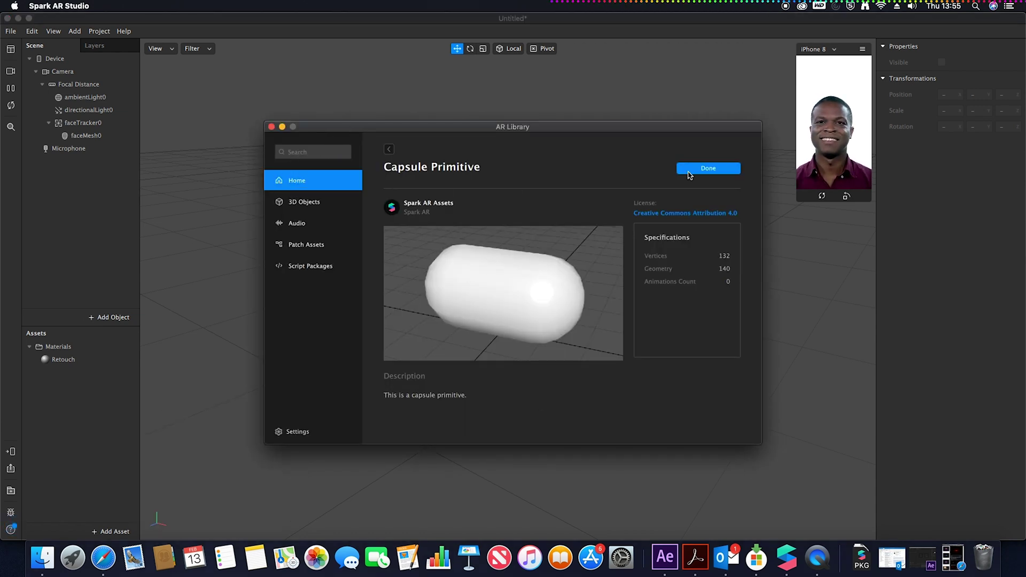
pyautogui.click(690, 170)
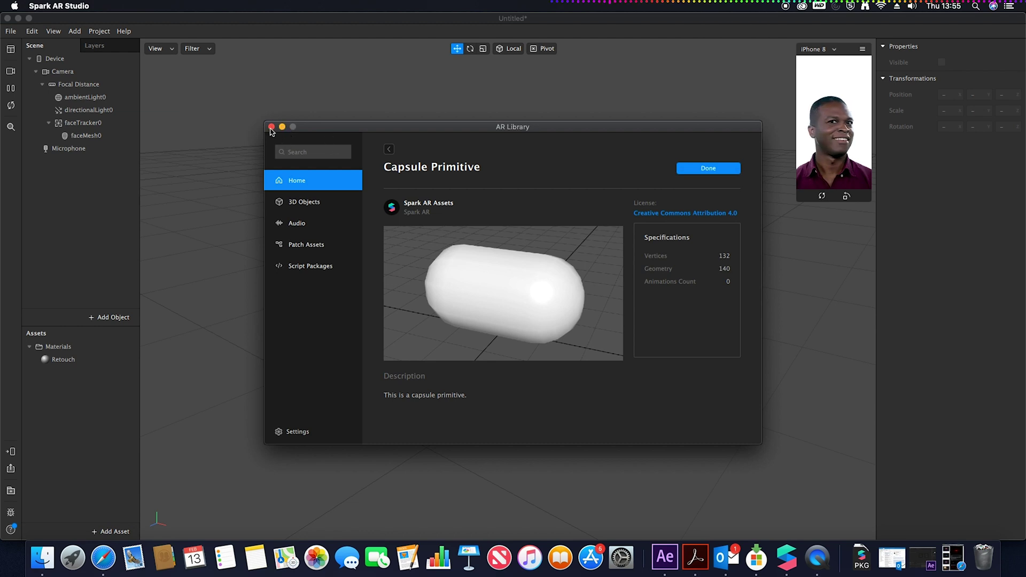
pyautogui.click(304, 246)
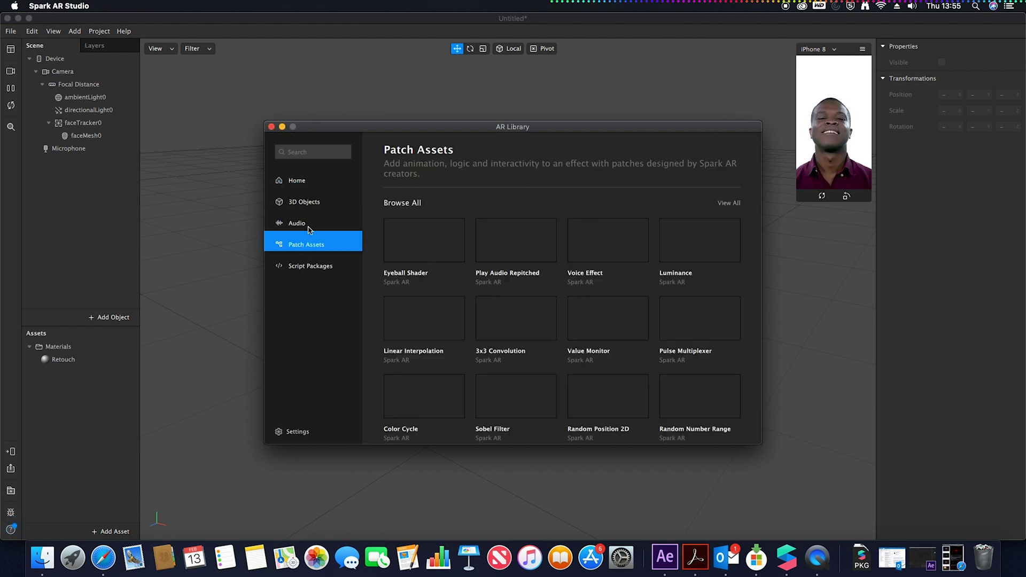
pyautogui.click(300, 182)
pyautogui.click(389, 150)
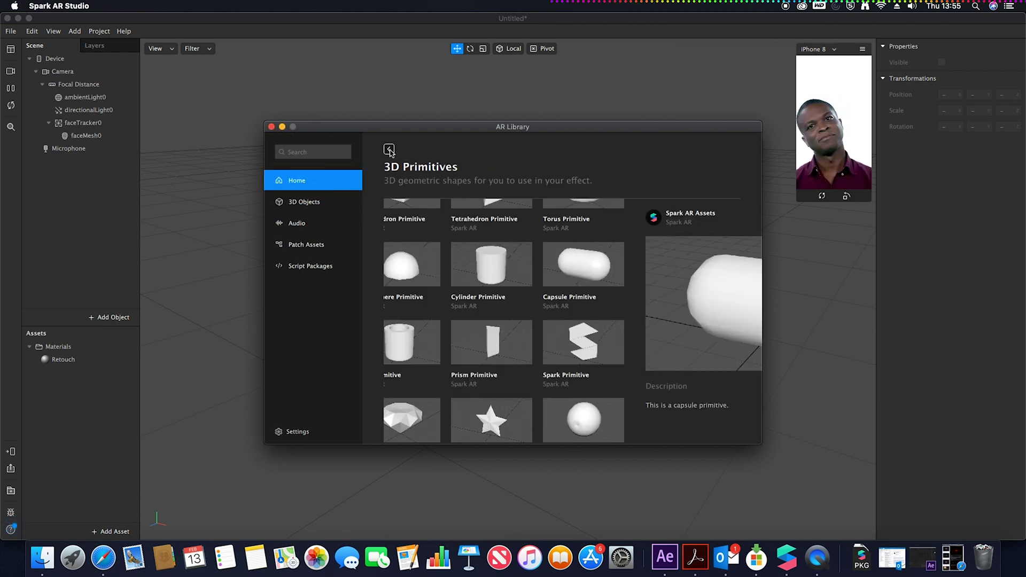
pyautogui.click(390, 152)
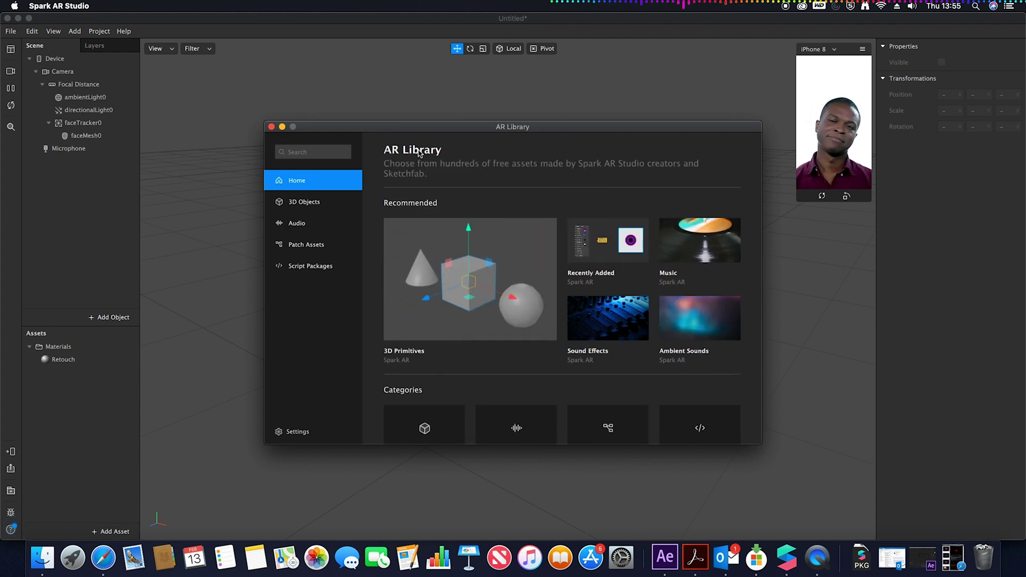
pyautogui.click(433, 263)
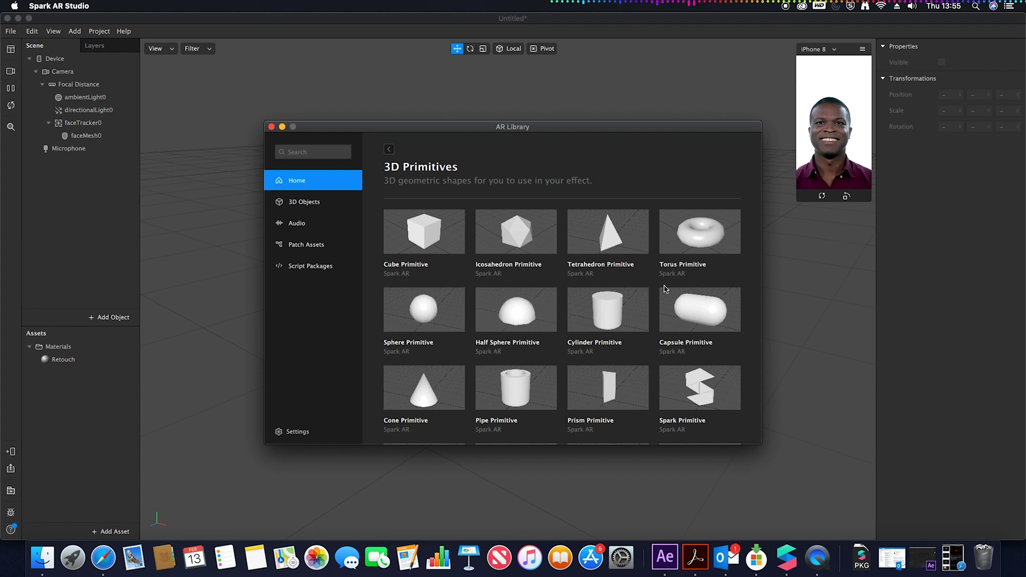
# Import the free Capsule Primitive into the project and minimize the AR Library
pyautogui.click(706, 312)
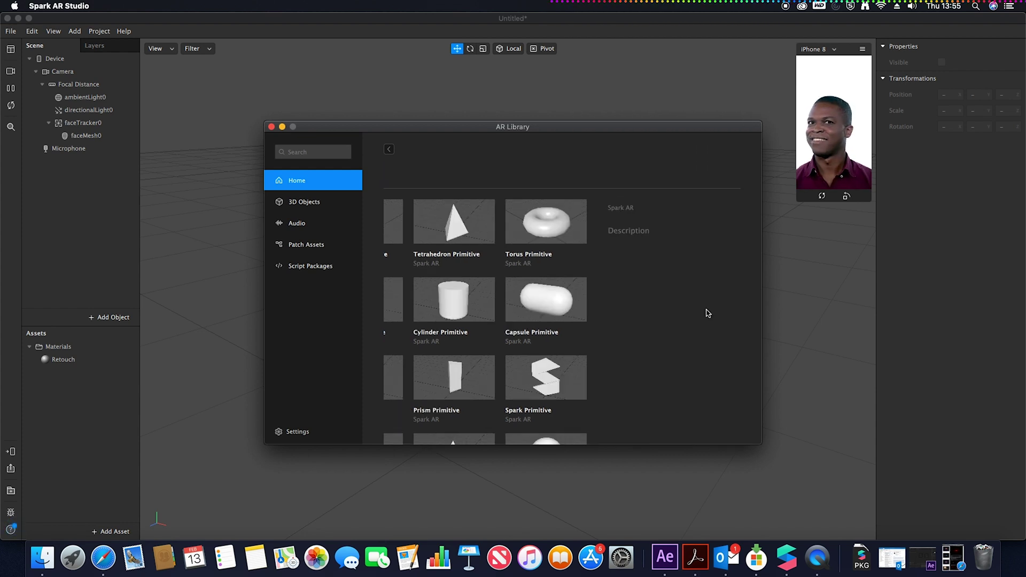
pyautogui.click(696, 169)
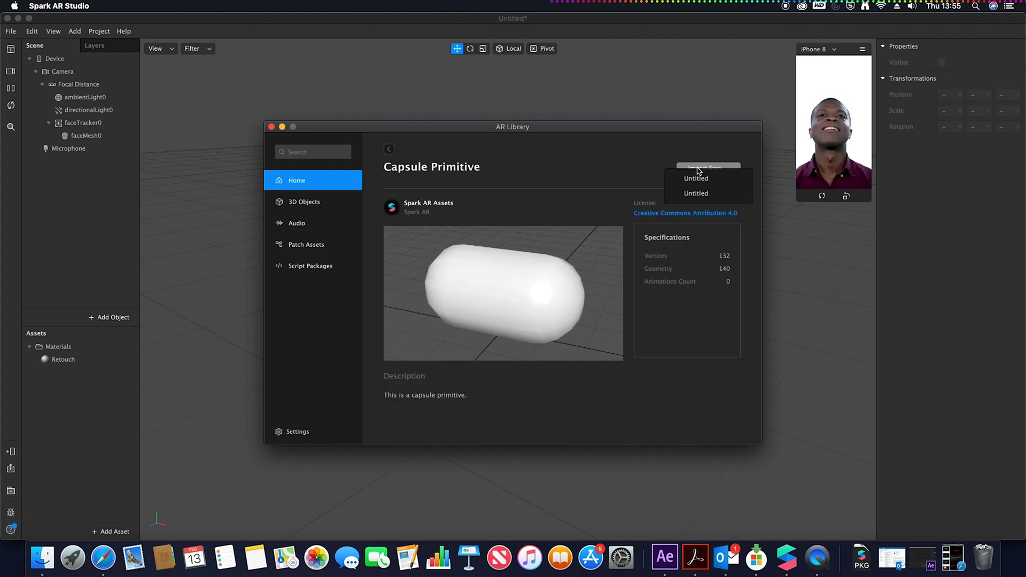
pyautogui.click(696, 192)
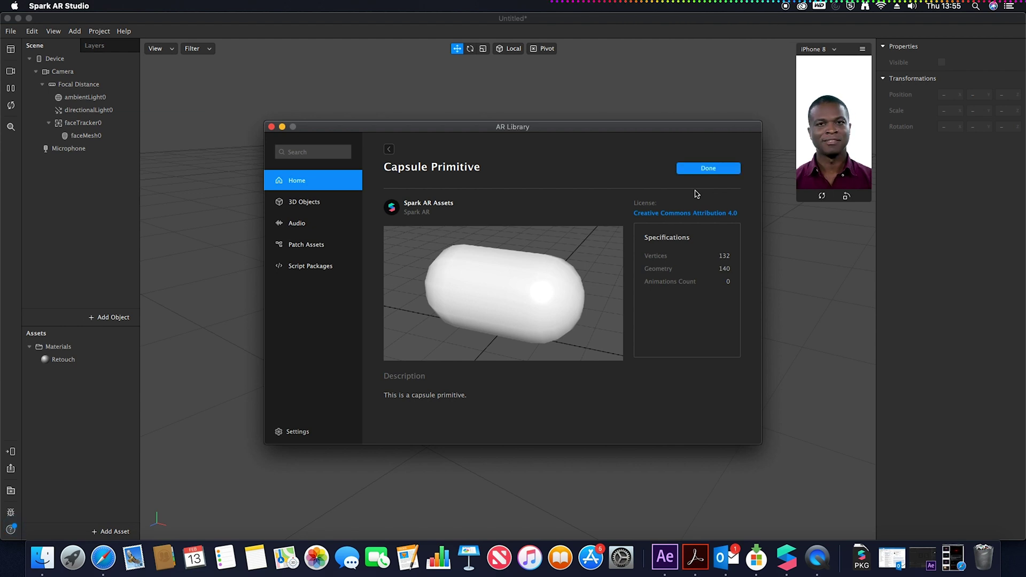
pyautogui.click(696, 169)
pyautogui.click(696, 183)
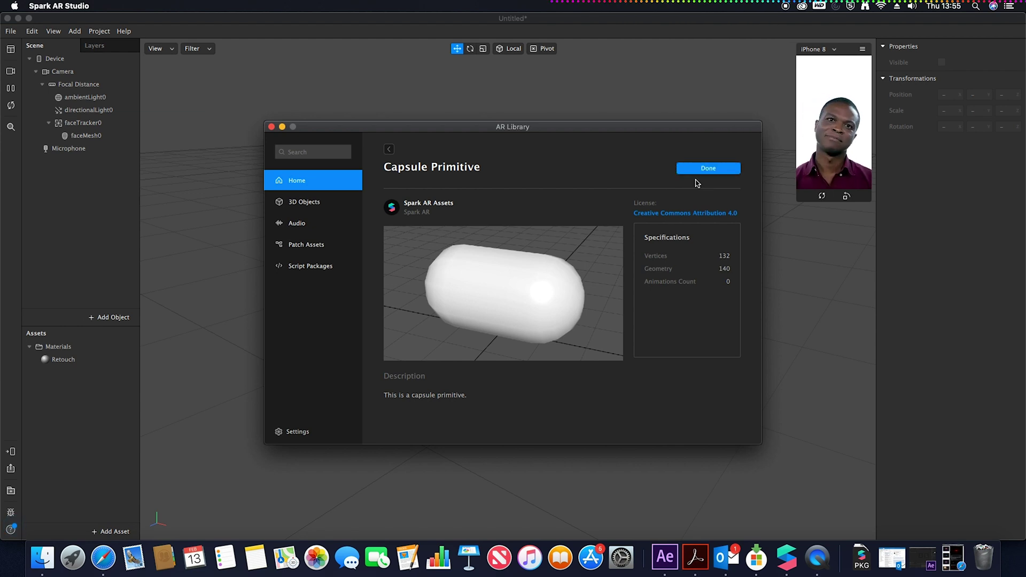
pyautogui.click(282, 128)
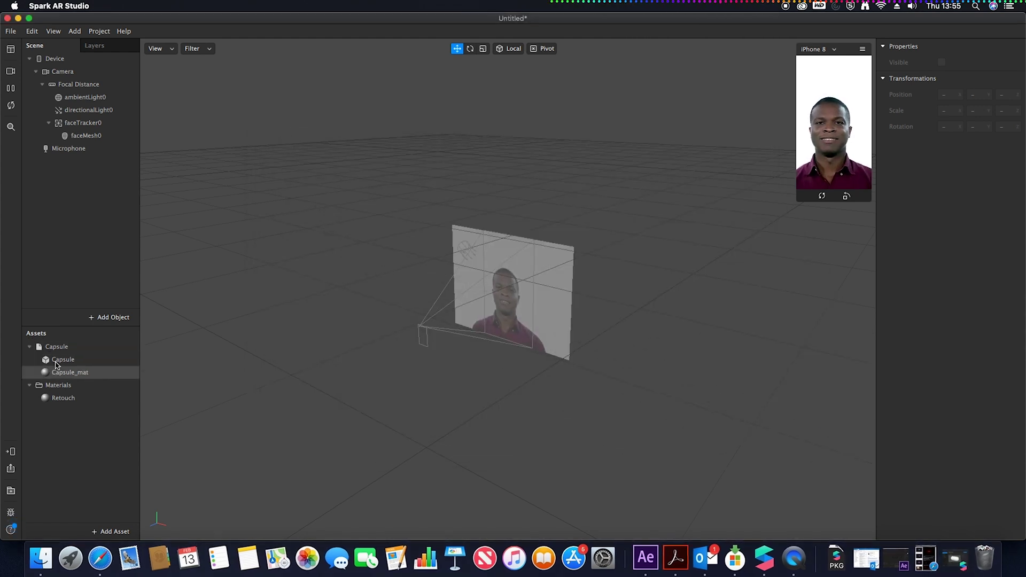
# Drag the Capsule asset into the scene under faceTracker0
pyautogui.click(58, 361)
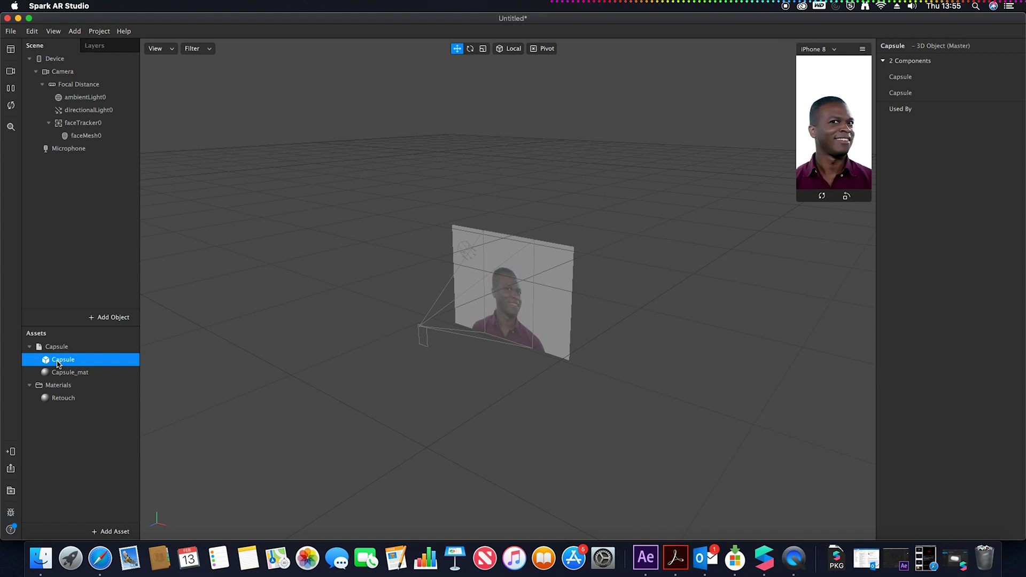
pyautogui.click(65, 350)
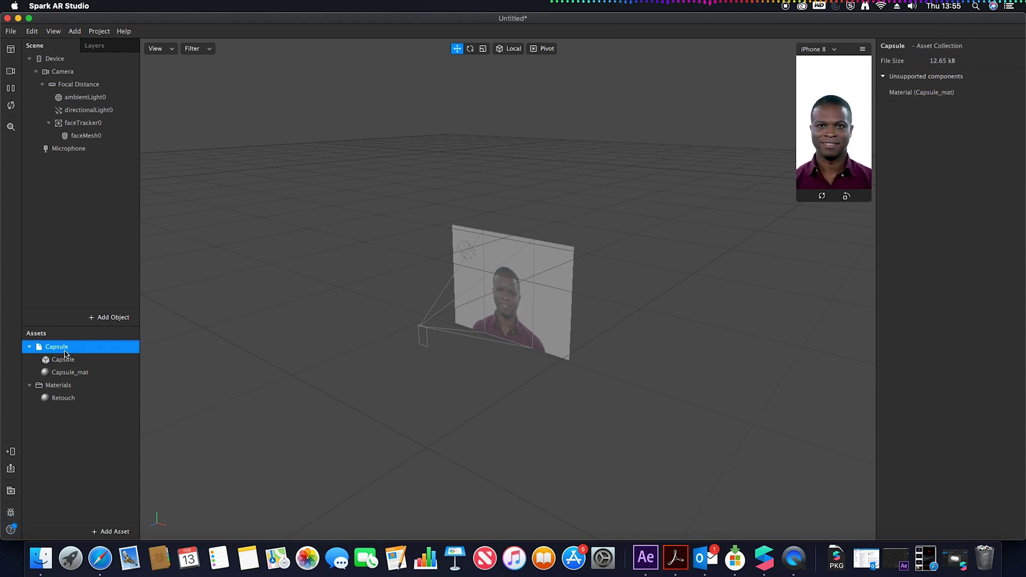
pyautogui.moveTo(65, 354); pyautogui.dragTo(92, 126)
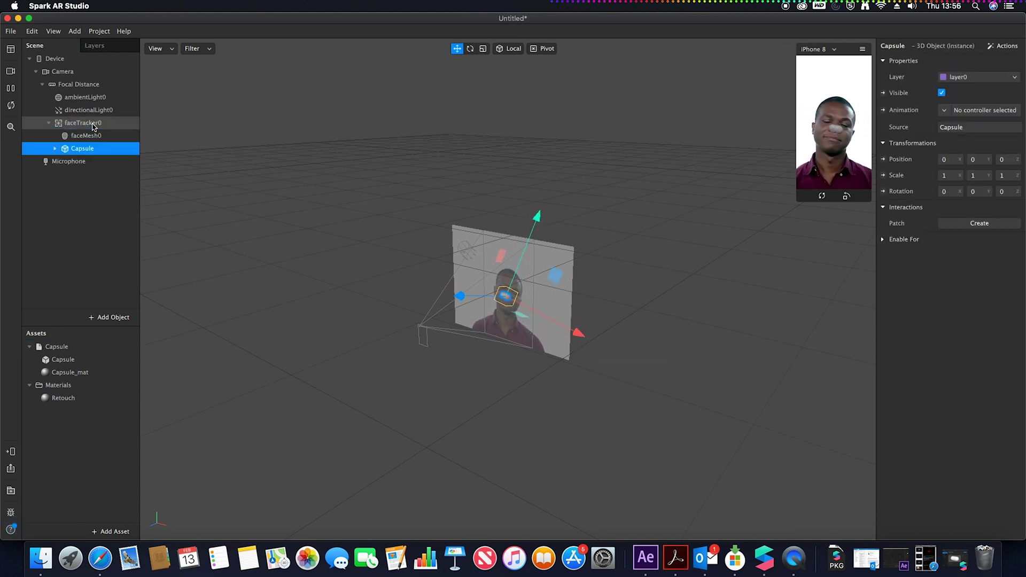
# Rotate the capsule to a Y rotation of 90
pyautogui.click(469, 48)
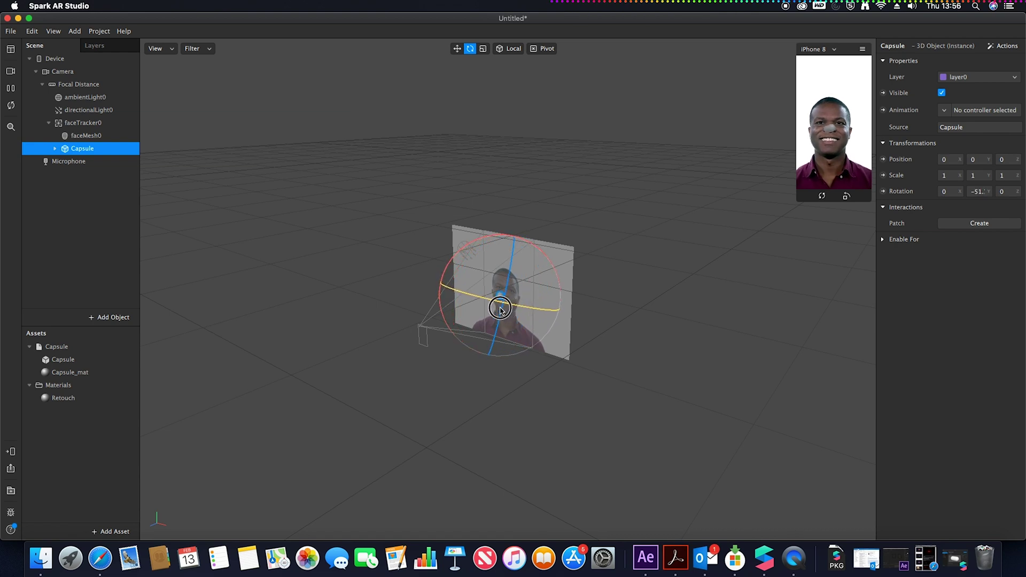
pyautogui.moveTo(500, 310); pyautogui.dragTo(570, 312)
pyautogui.click(973, 192)
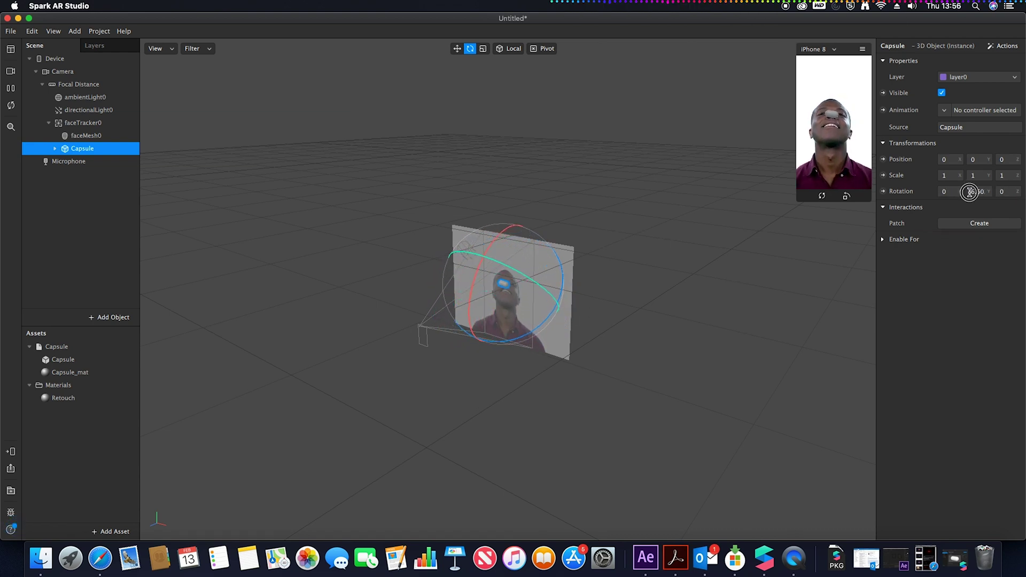
pyautogui.write('90')
pyautogui.press('Return')
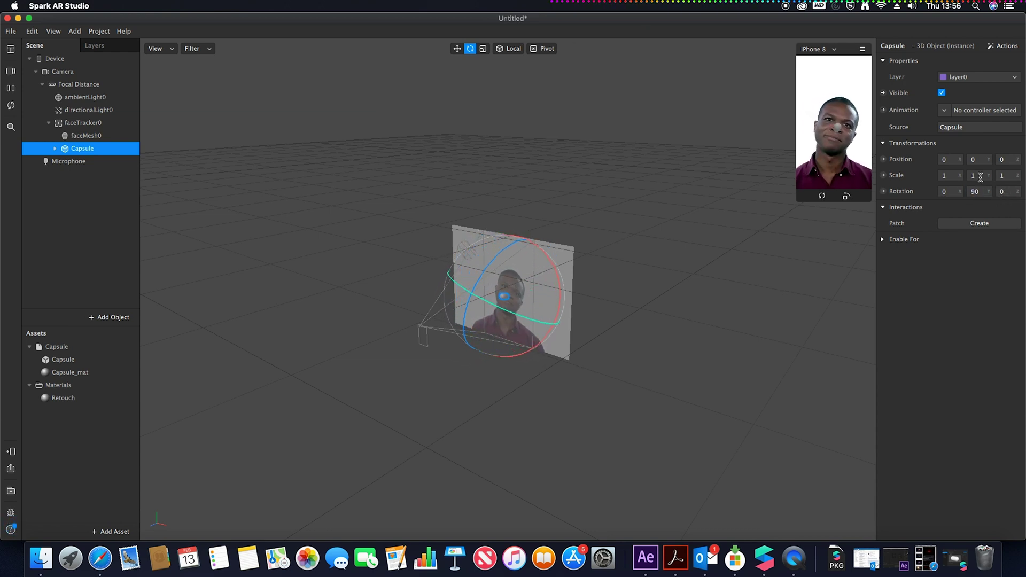
# Pause the preview and stretch the capsule on X into a long beam
pyautogui.click(483, 50)
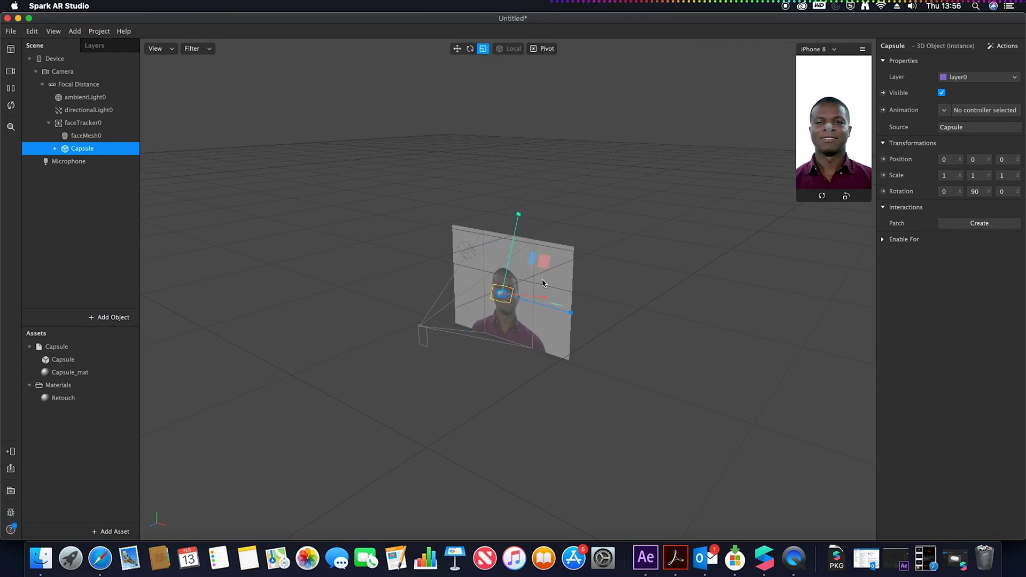
pyautogui.click(10, 90)
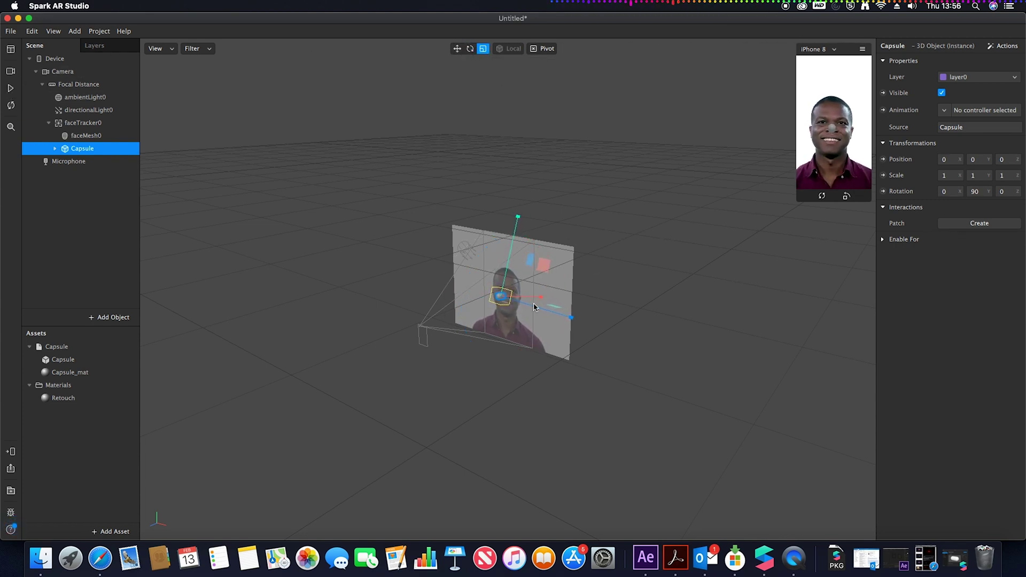
pyautogui.moveTo(539, 301); pyautogui.dragTo(730, 292)
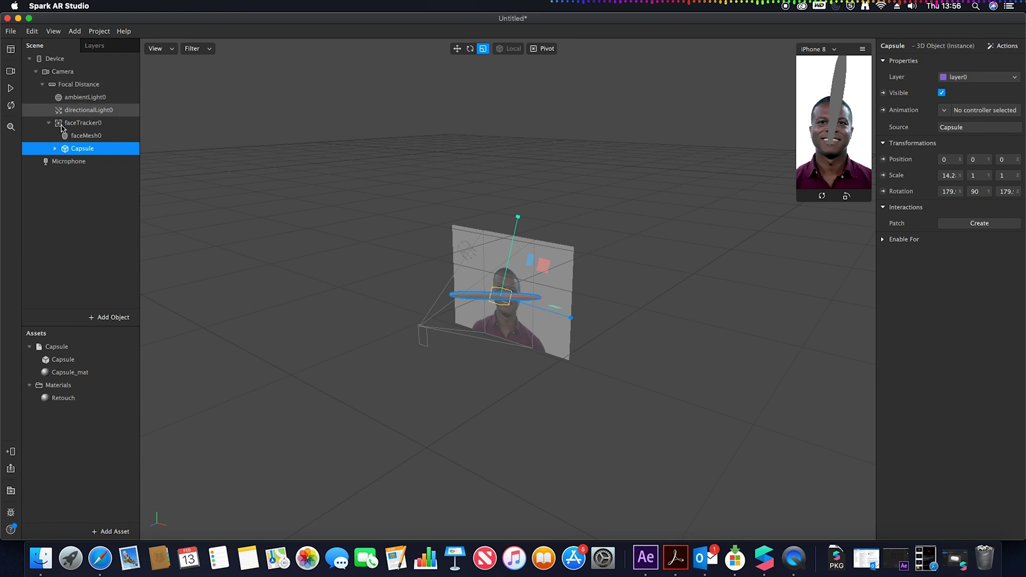
# Rename the original Capsule to LaserR
pyautogui.rightClick(86, 147)
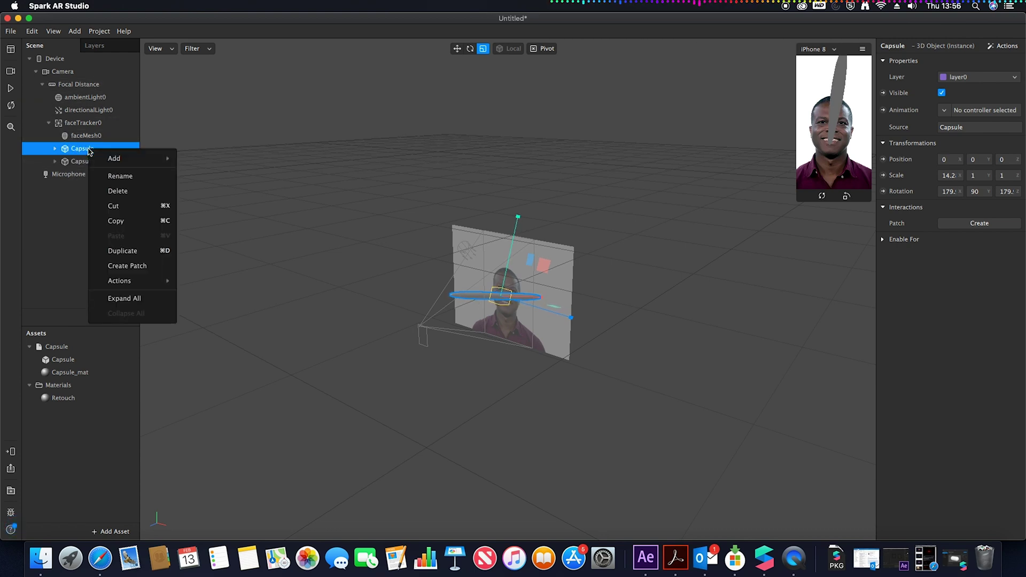
pyautogui.click(123, 174)
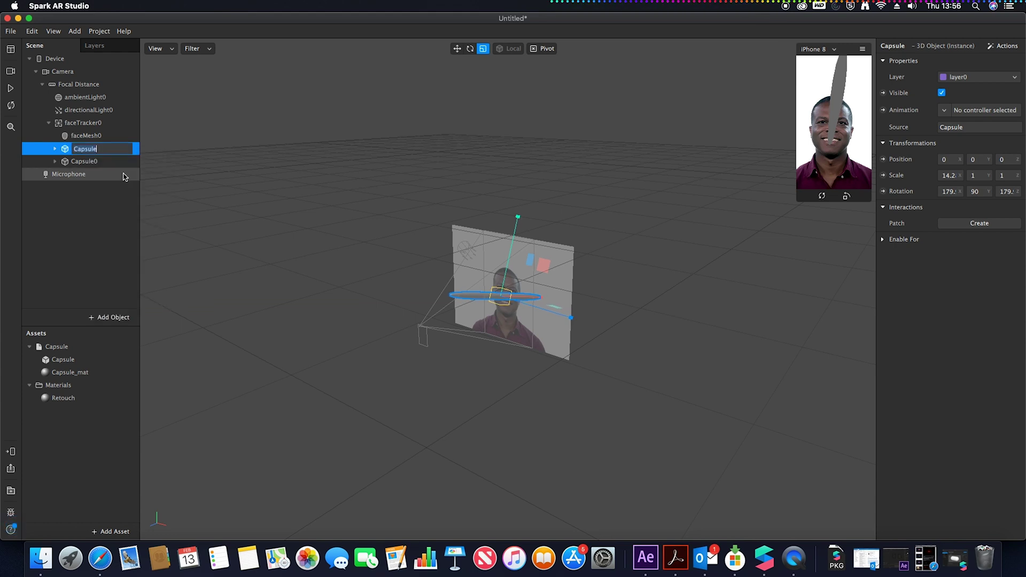
pyautogui.write('LaserR')
# Rename the duplicate Capsule0 to LaserL, then reselect LaserR
pyautogui.click(85, 161)
pyautogui.rightClick(88, 162)
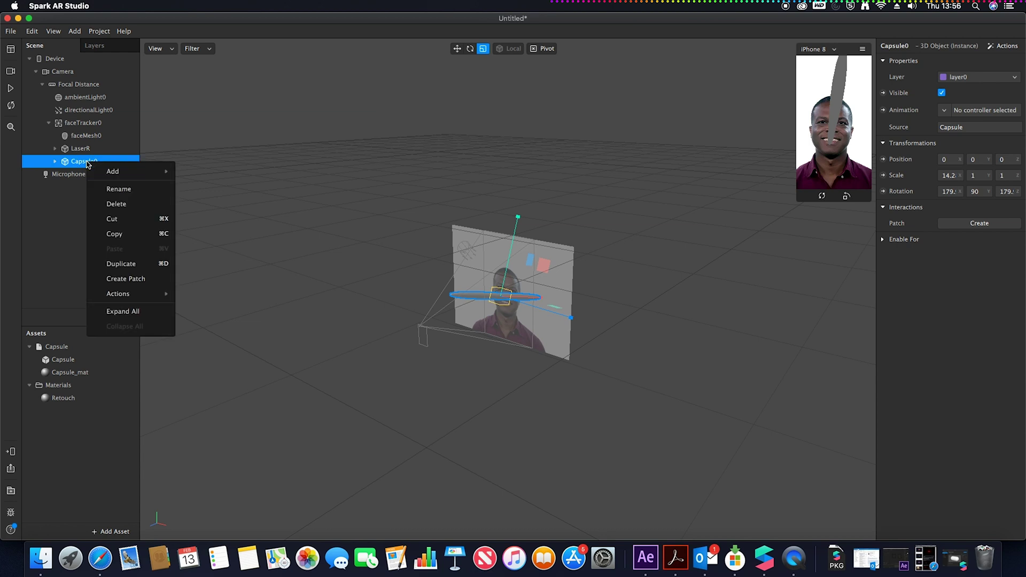
pyautogui.click(98, 189)
pyautogui.write('LaserL')
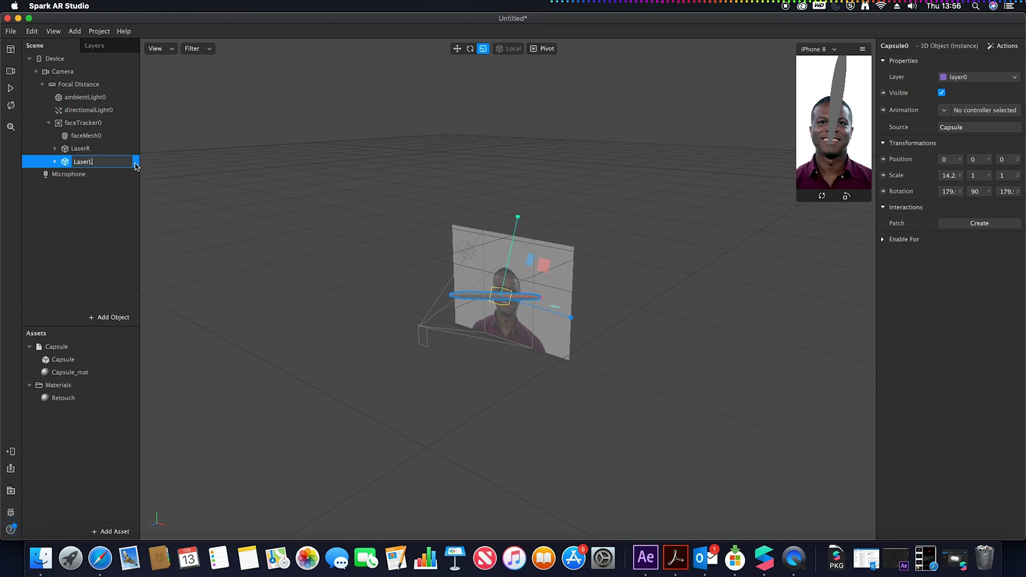
pyautogui.click(343, 273)
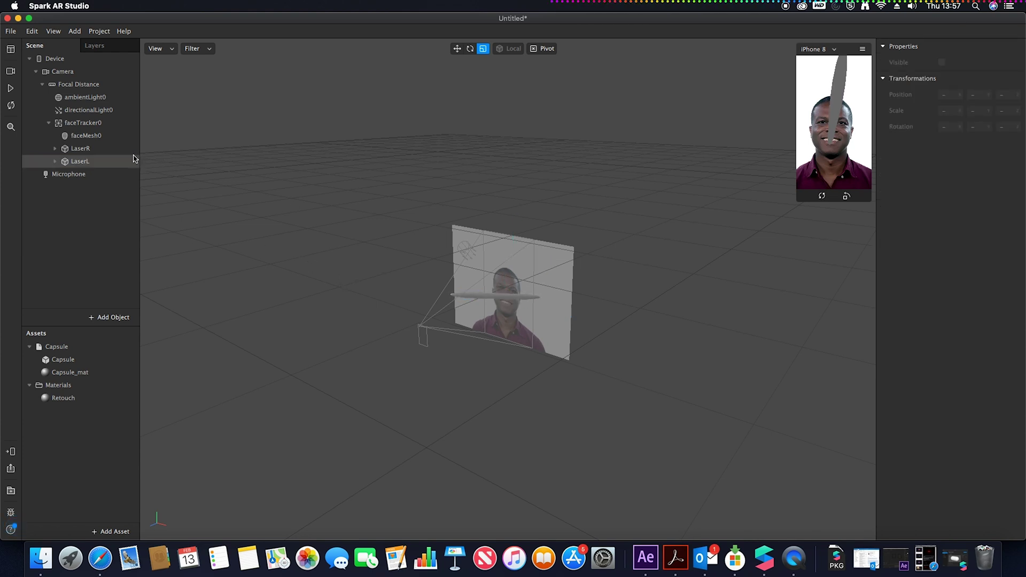
pyautogui.click(96, 125)
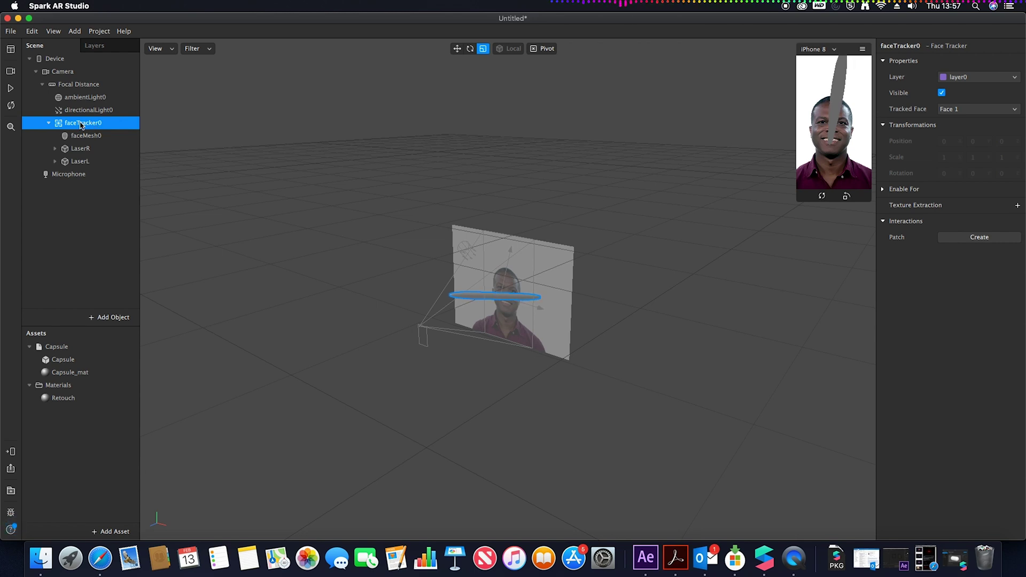
pyautogui.click(86, 150)
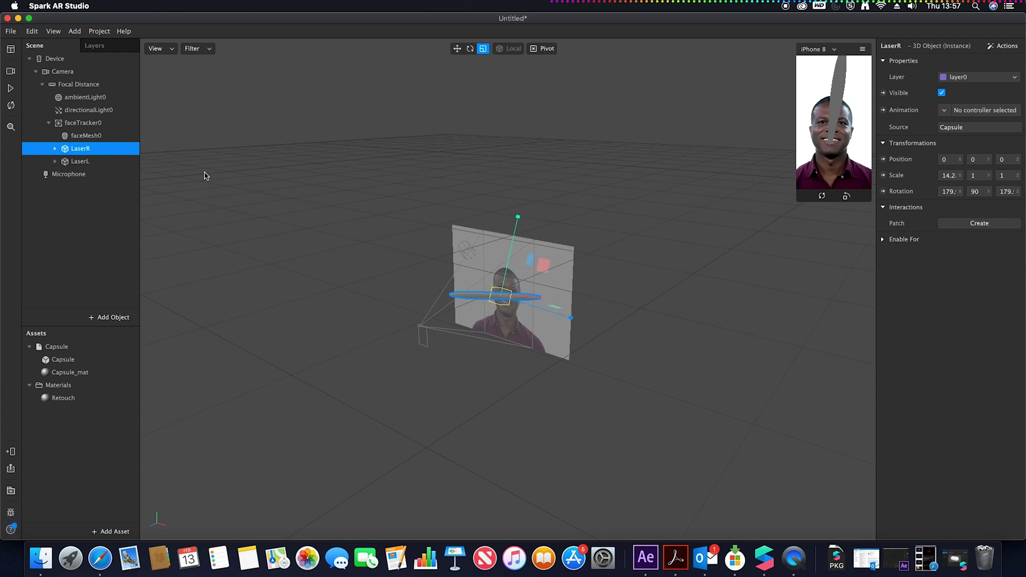
# Add a null object named Right under faceTracker0 and put LaserR inside it
pyautogui.click(90, 125)
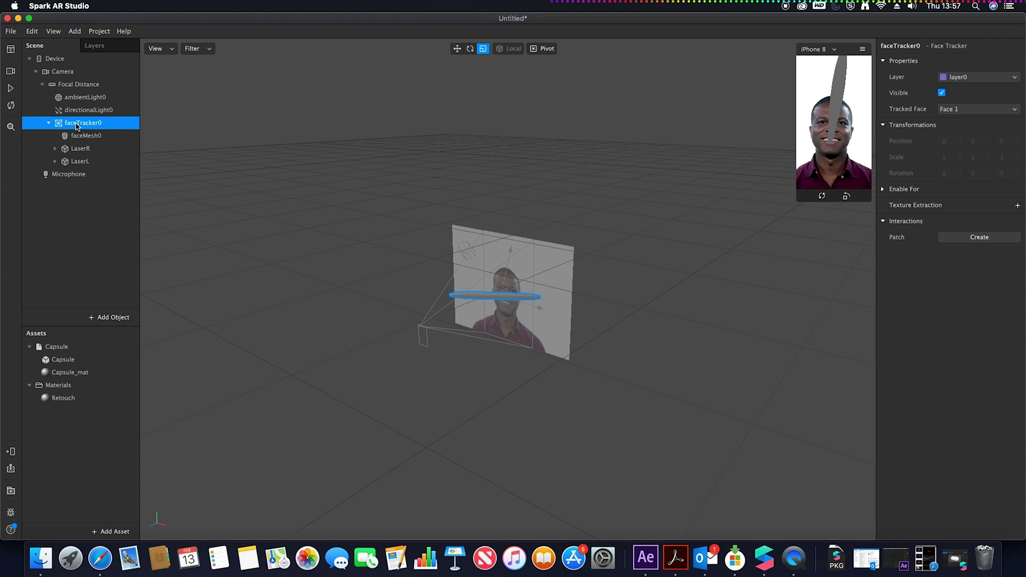
pyautogui.rightClick(76, 126)
pyautogui.moveTo(104, 130)
pyautogui.click(225, 212)
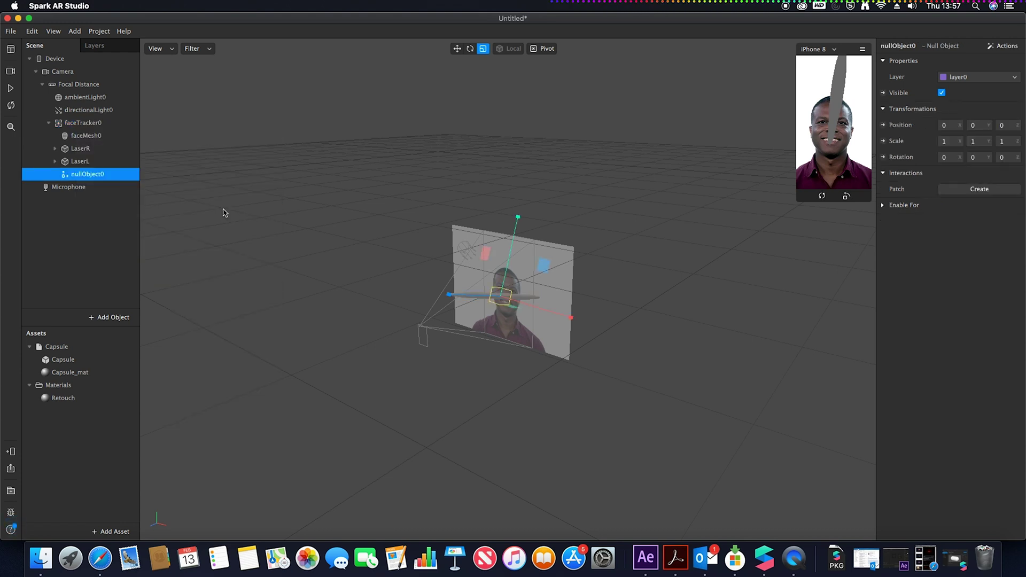
pyautogui.rightClick(81, 173)
pyautogui.click(119, 203)
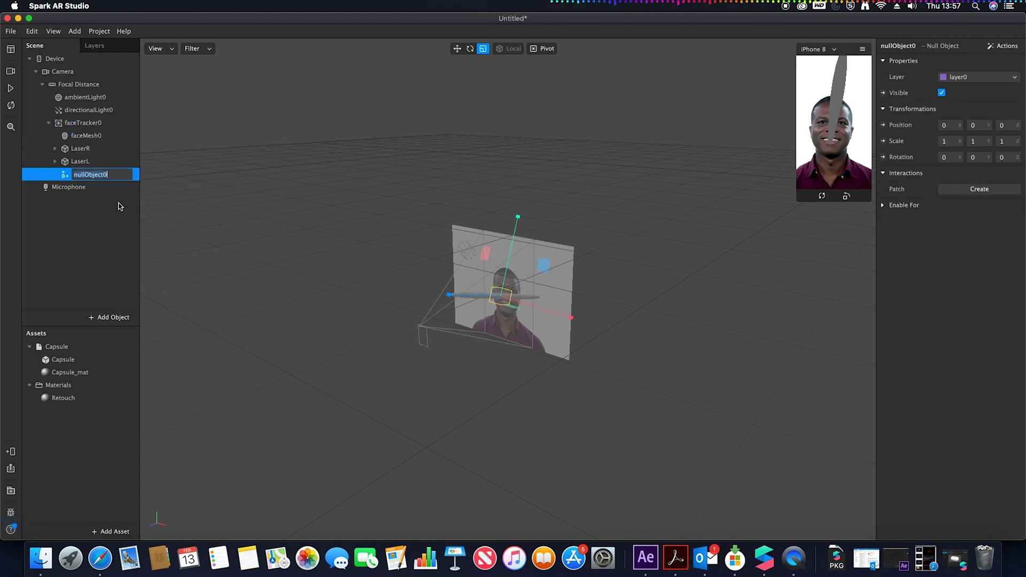
pyautogui.write('Right')
pyautogui.press('Return')
pyautogui.click(80, 149)
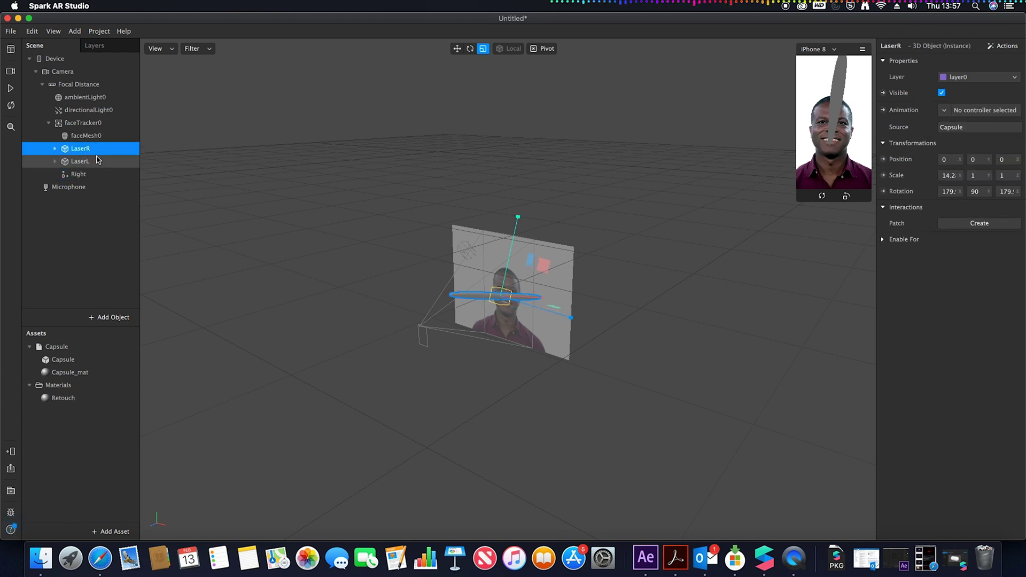
pyautogui.moveTo(94, 150); pyautogui.dragTo(86, 176)
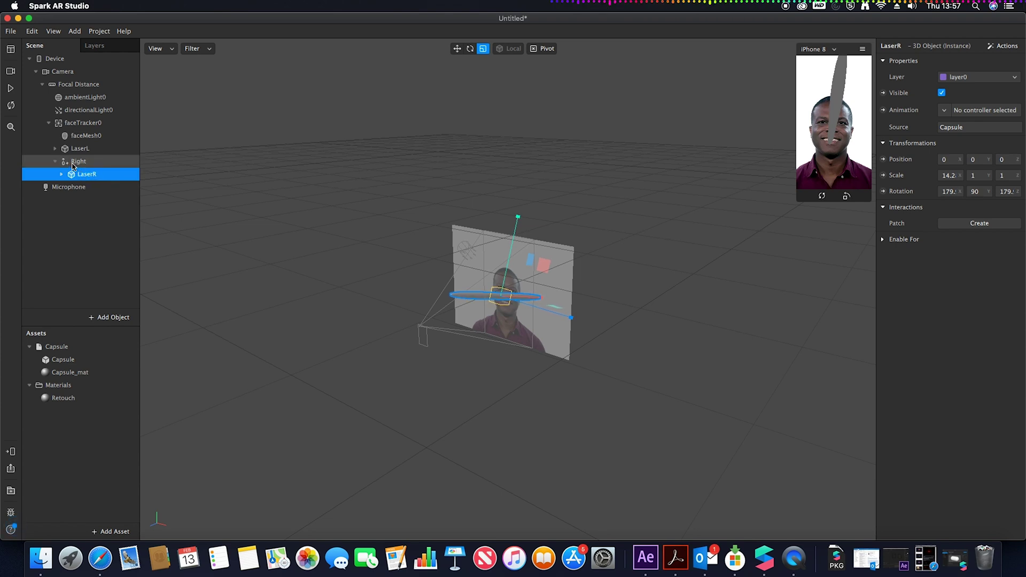
# Add a second null object named Left and put LaserL inside it
pyautogui.click(83, 122)
pyautogui.rightClick(83, 122)
pyautogui.moveTo(131, 138)
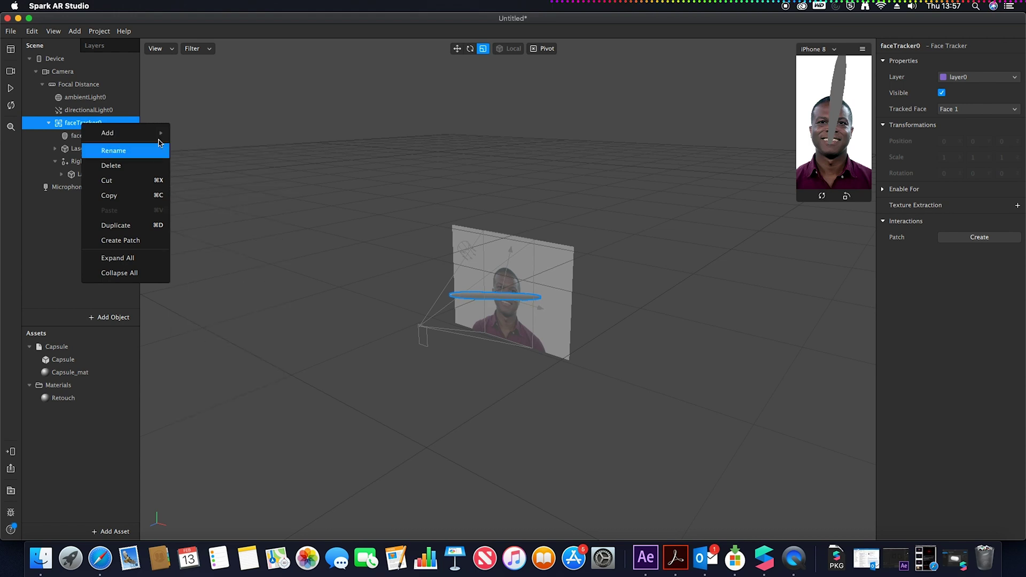
pyautogui.click(217, 210)
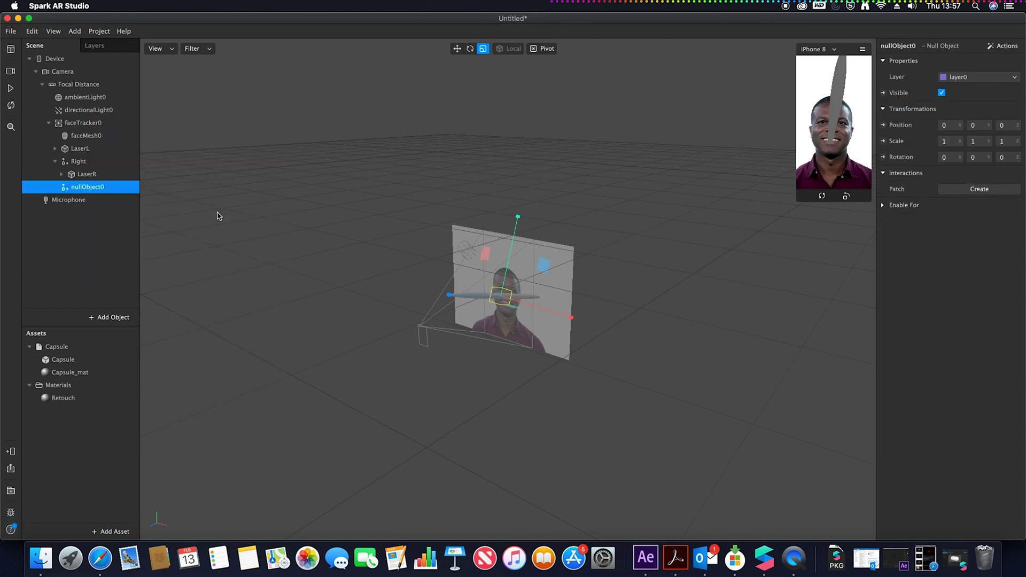
pyautogui.rightClick(76, 187)
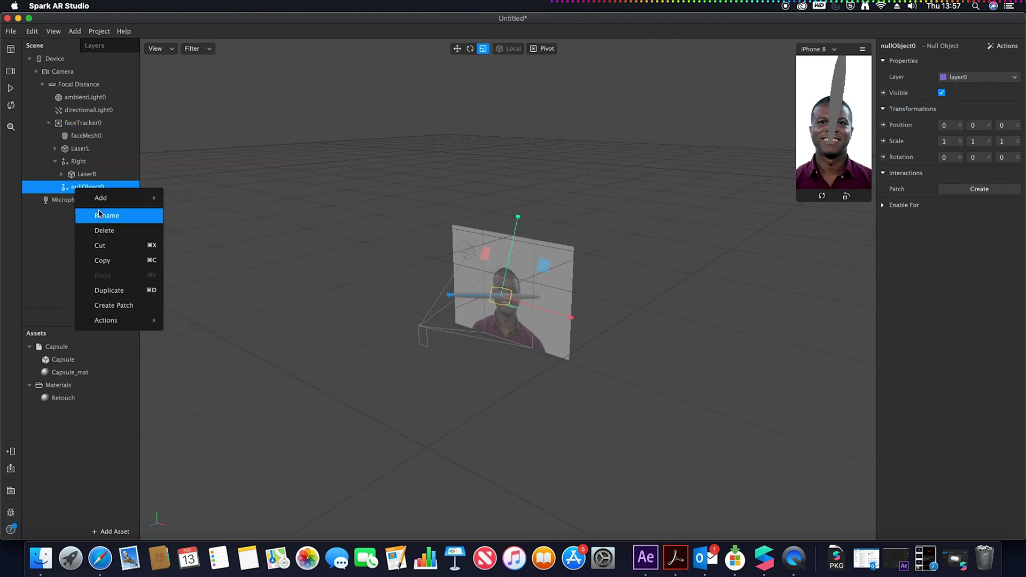
pyautogui.click(99, 215)
pyautogui.write('Left')
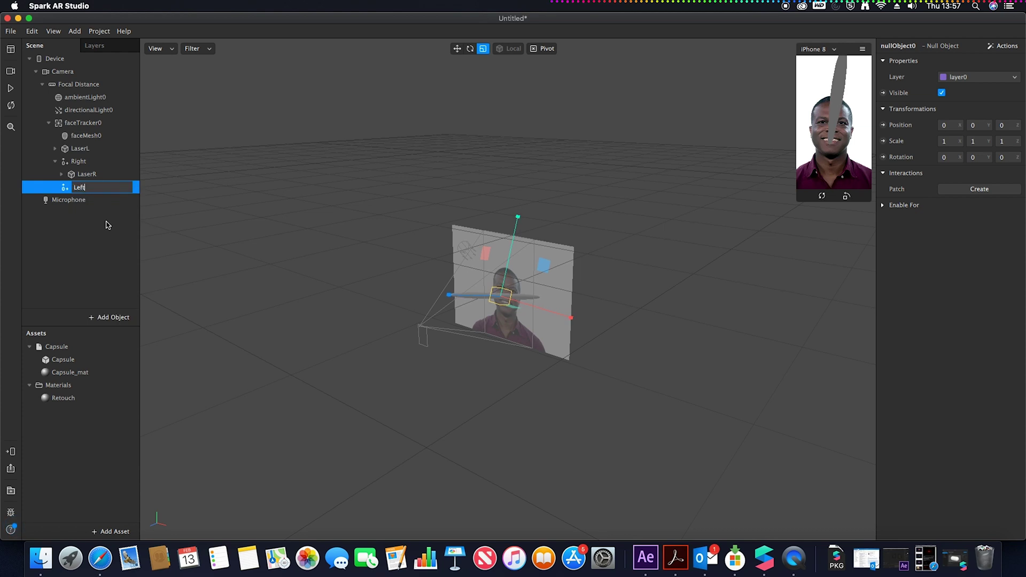
pyautogui.press('Return')
pyautogui.moveTo(80, 149); pyautogui.dragTo(93, 188)
# Slide the LaserR beam outward to the left with the Move tool
pyautogui.click(64, 149)
pyautogui.click(55, 149)
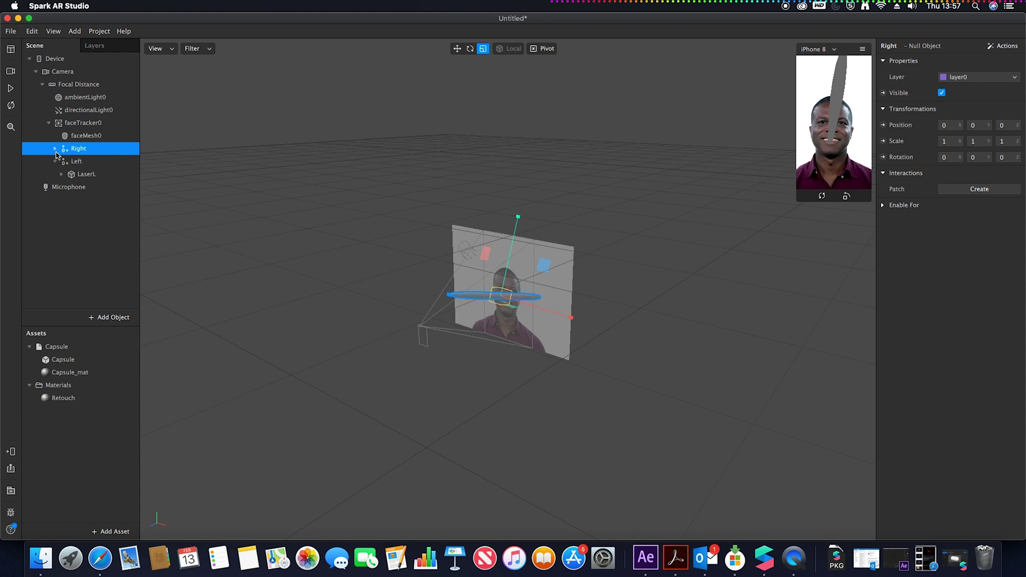
pyautogui.click(55, 160)
pyautogui.click(55, 148)
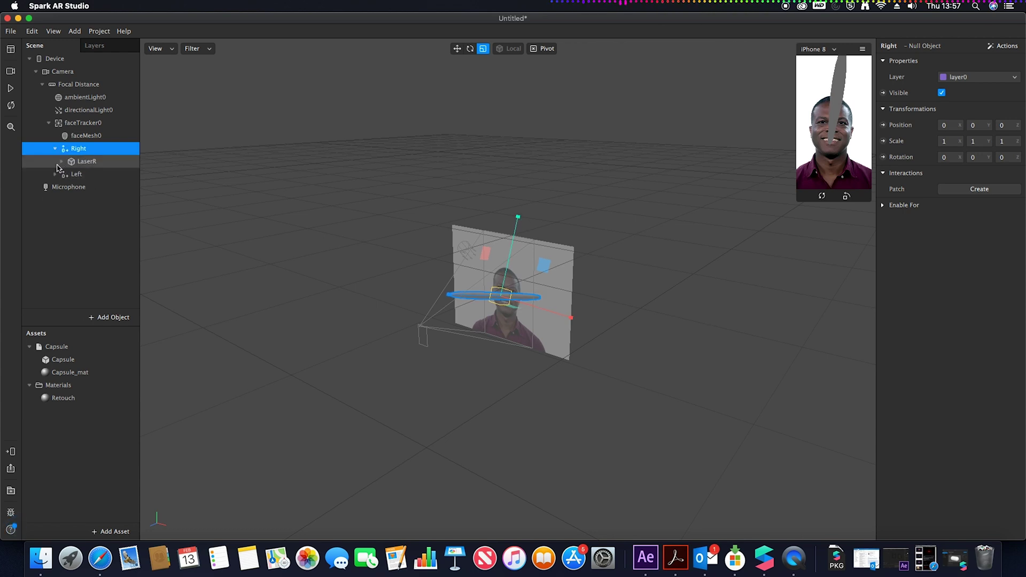
pyautogui.click(55, 174)
pyautogui.click(88, 161)
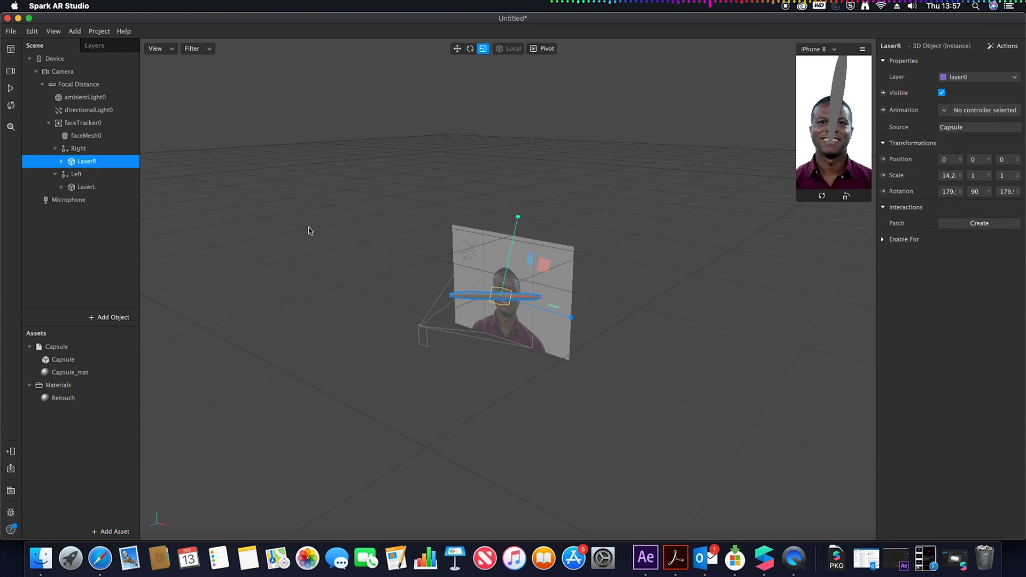
pyautogui.click(457, 49)
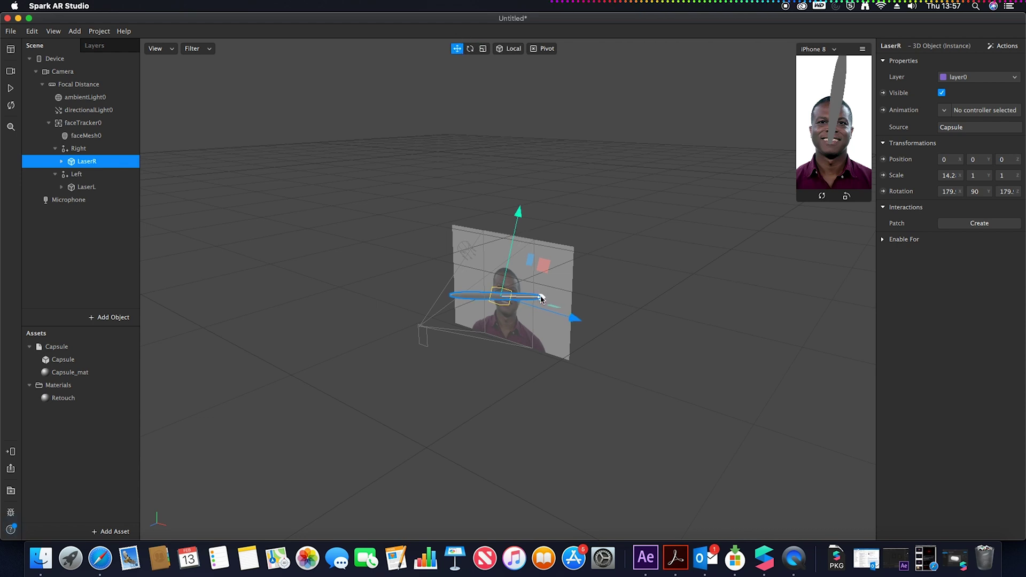
pyautogui.moveTo(540, 299); pyautogui.dragTo(503, 301)
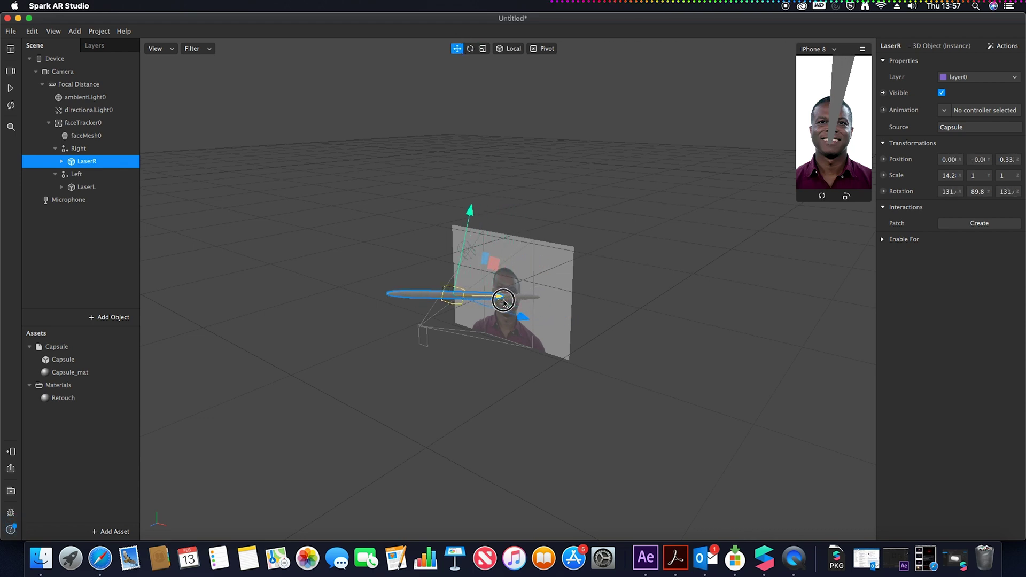
pyautogui.click(81, 151)
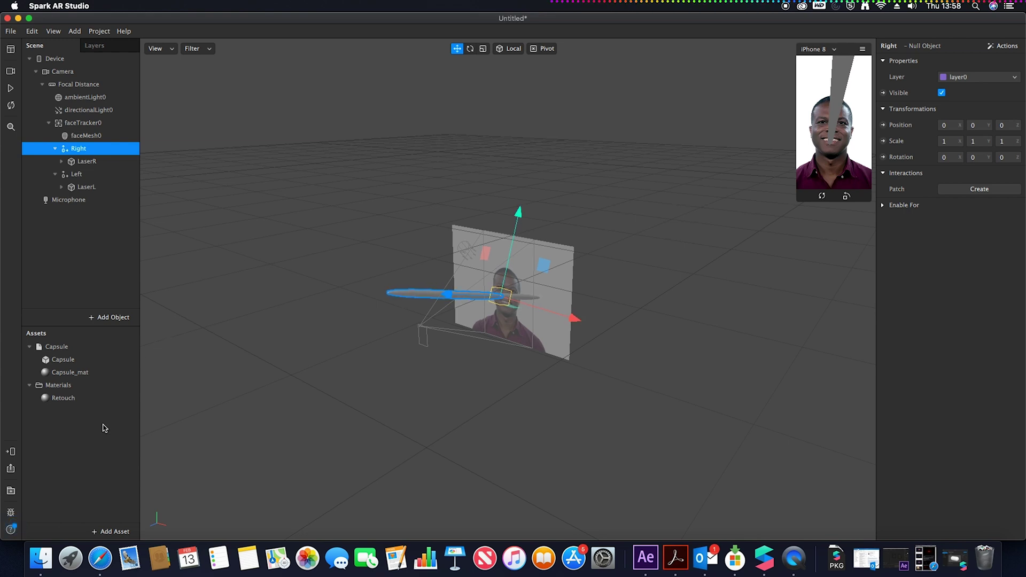
# Show the Patch Editor, add faceTracker0 to it, and delete the Face Follower patch
pyautogui.click(58, 32)
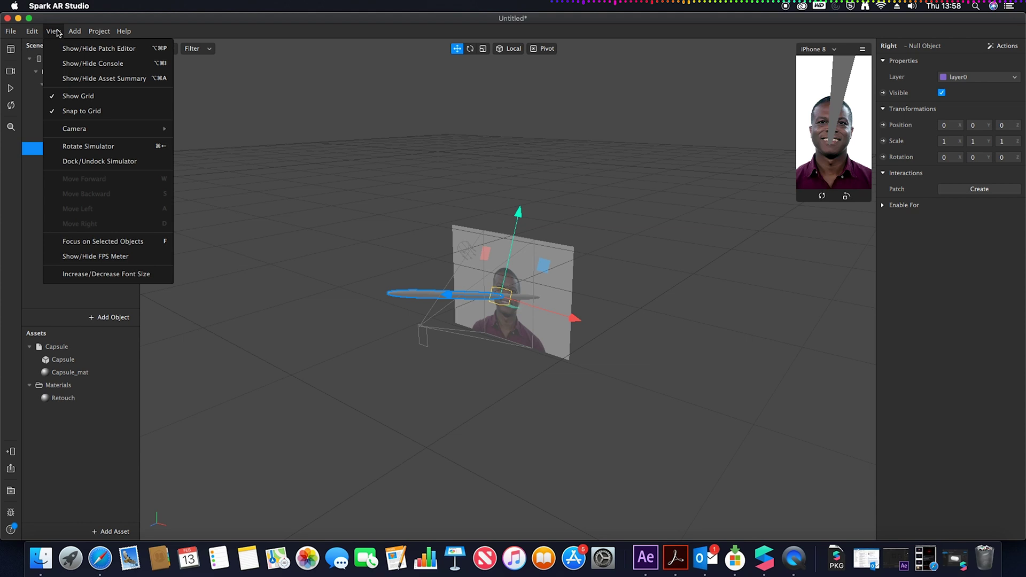
pyautogui.click(64, 49)
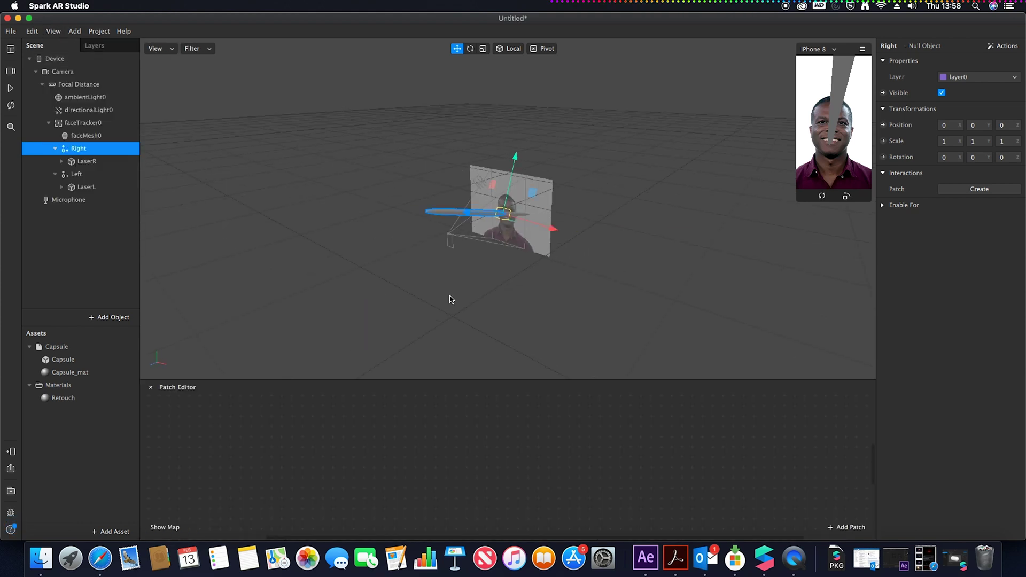
pyautogui.moveTo(81, 123); pyautogui.dragTo(234, 463)
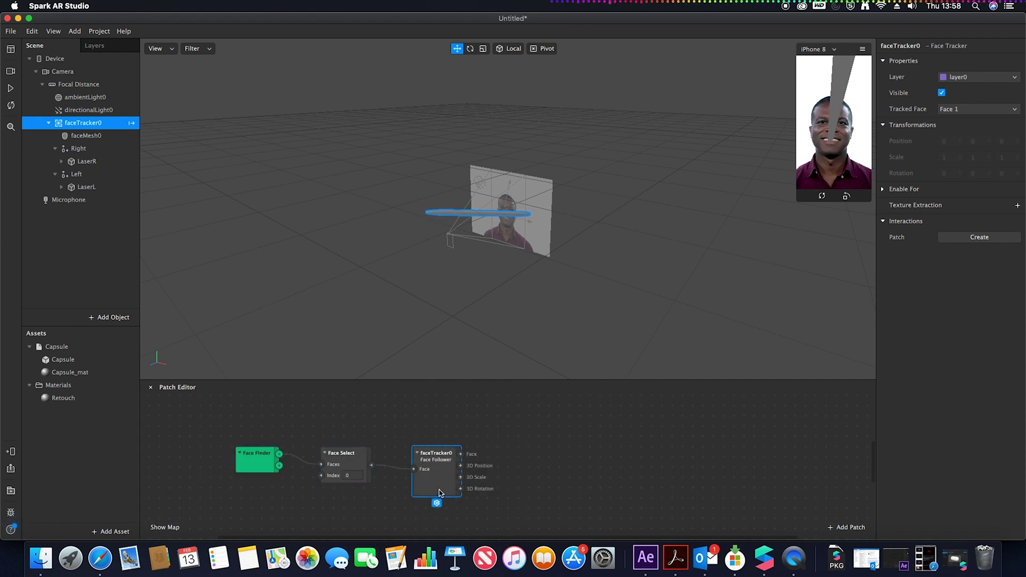
pyautogui.press('BackSpace')
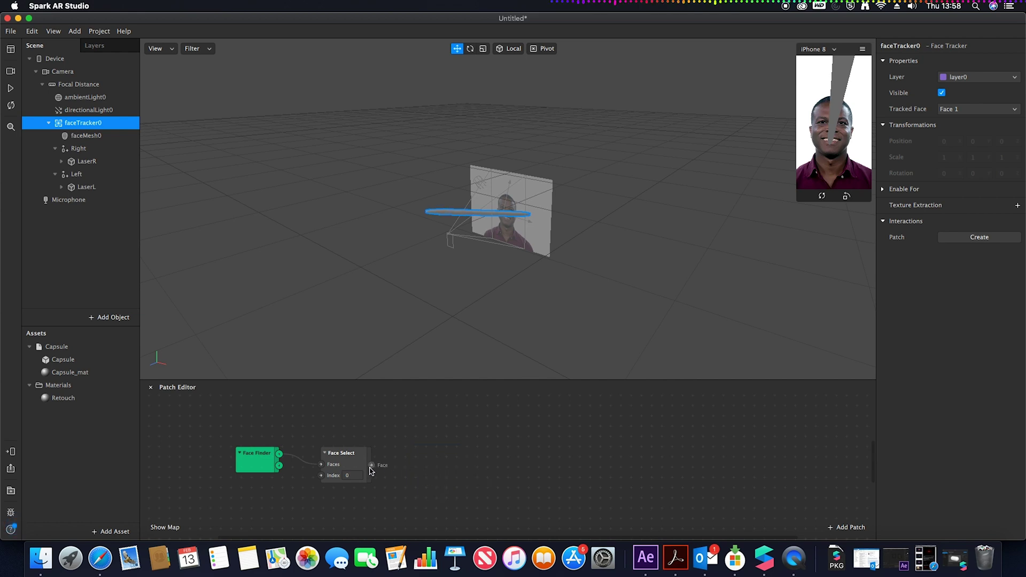
# Add an Eyelid patch fed by Face Select's output and enlarge the patch area
pyautogui.moveTo(371, 465); pyautogui.dragTo(432, 426)
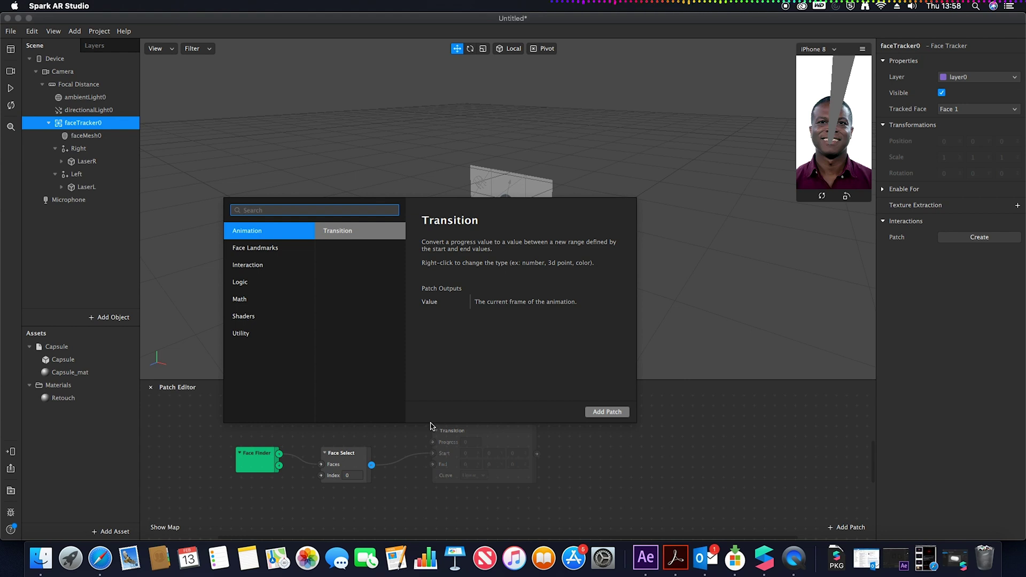
pyautogui.write('eye')
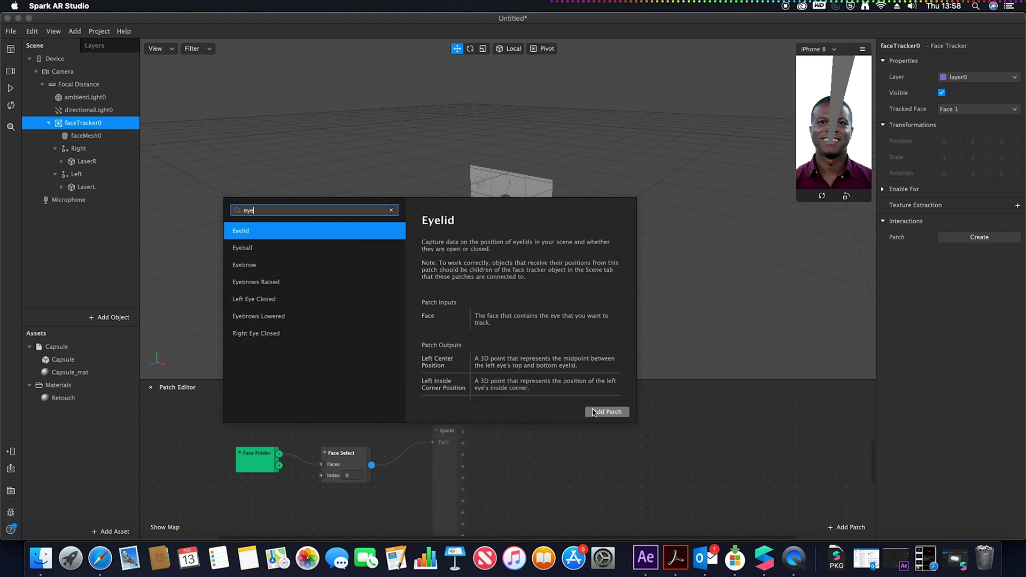
pyautogui.click(609, 415)
pyautogui.click(447, 445)
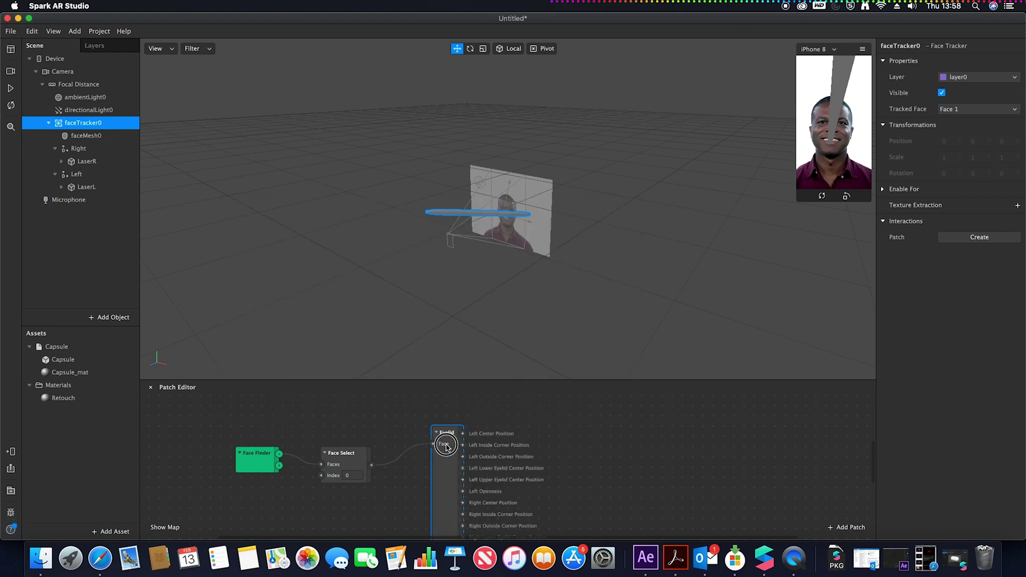
pyautogui.moveTo(447, 445); pyautogui.dragTo(440, 425)
pyautogui.moveTo(453, 384); pyautogui.dragTo(457, 294)
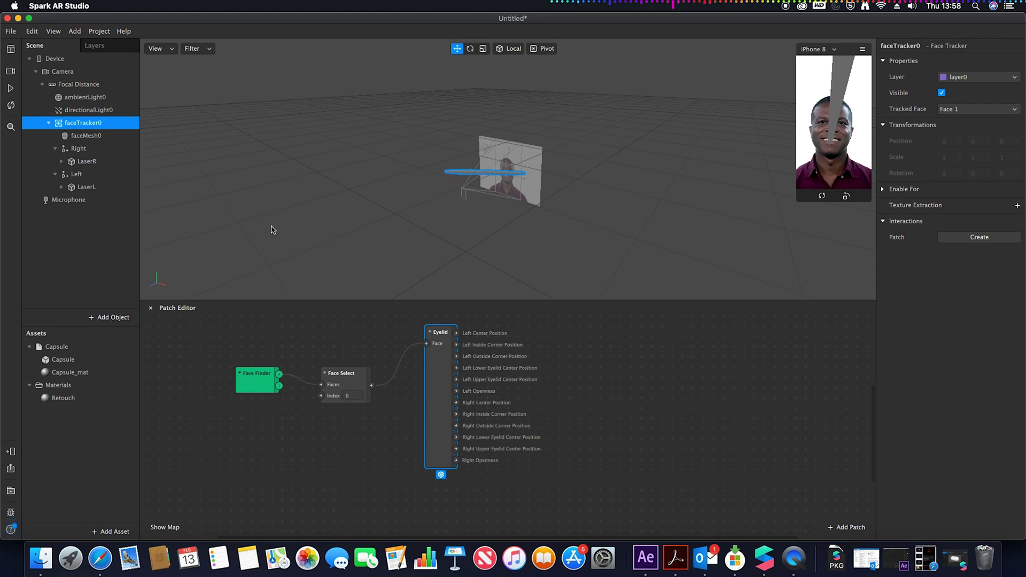
# Create a LaserL position patch and wire Eyelid's Left Center Position into it
pyautogui.click(79, 188)
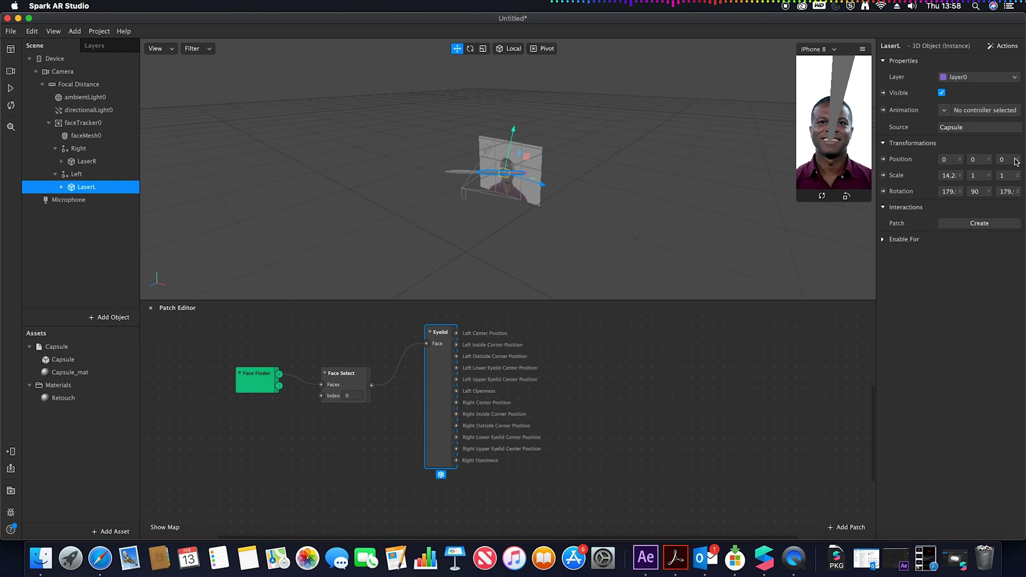
pyautogui.click(883, 160)
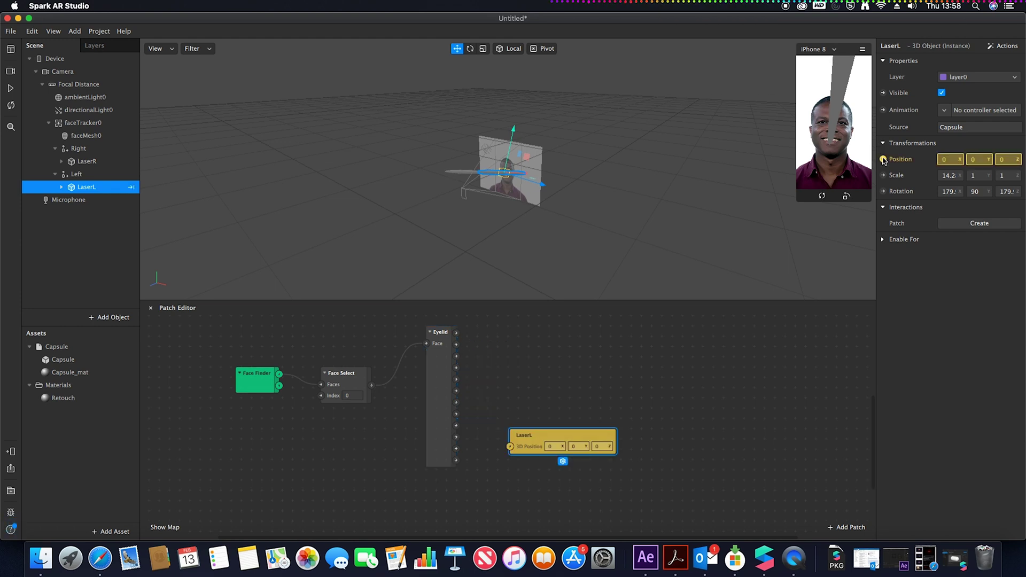
pyautogui.click(442, 335)
pyautogui.moveTo(457, 334); pyautogui.dragTo(540, 365)
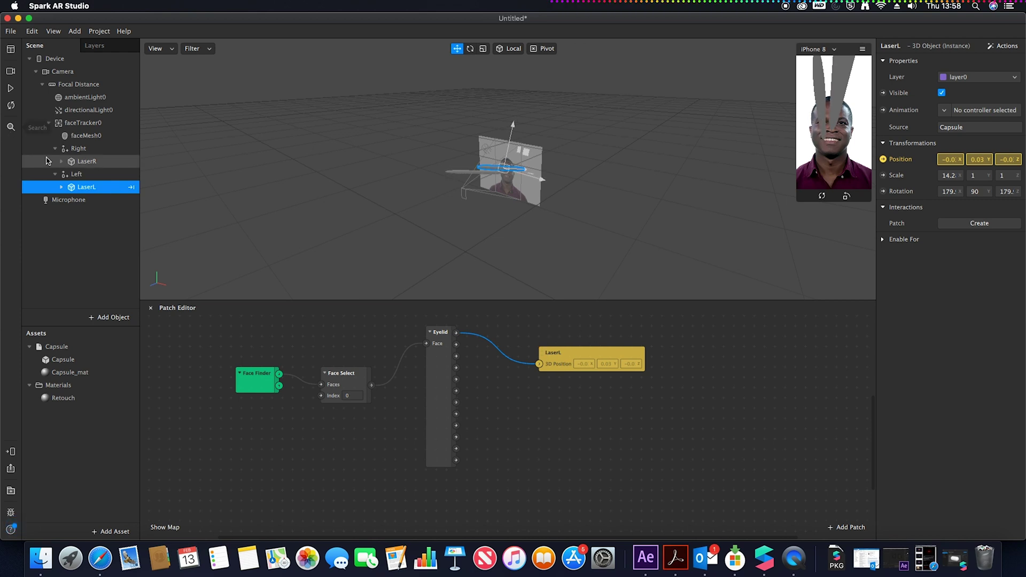
# Replace it with a Left null position patch driven by Eyelid's Left Center Position
pyautogui.click(76, 174)
pyautogui.click(540, 350)
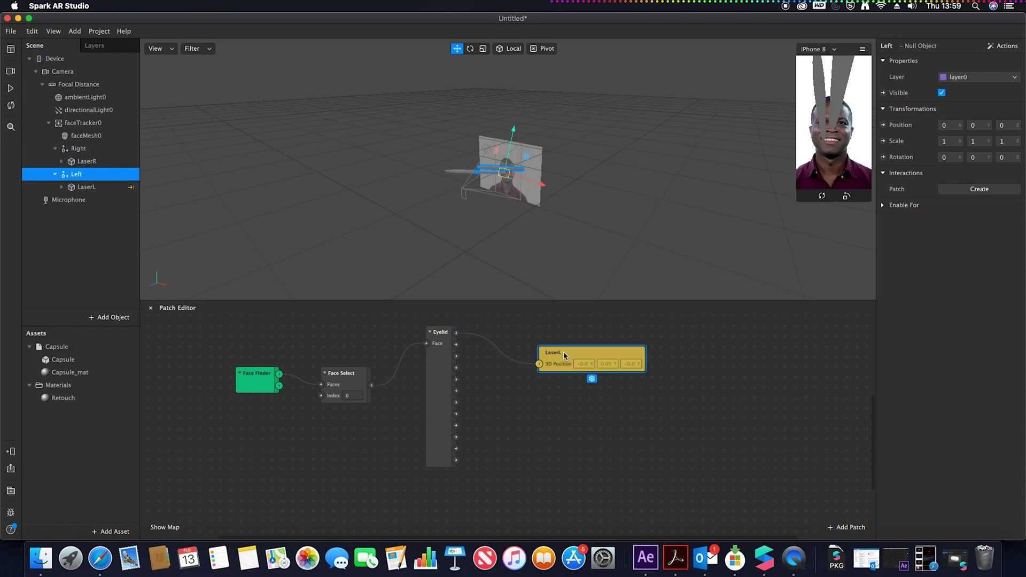
pyautogui.press('BackSpace')
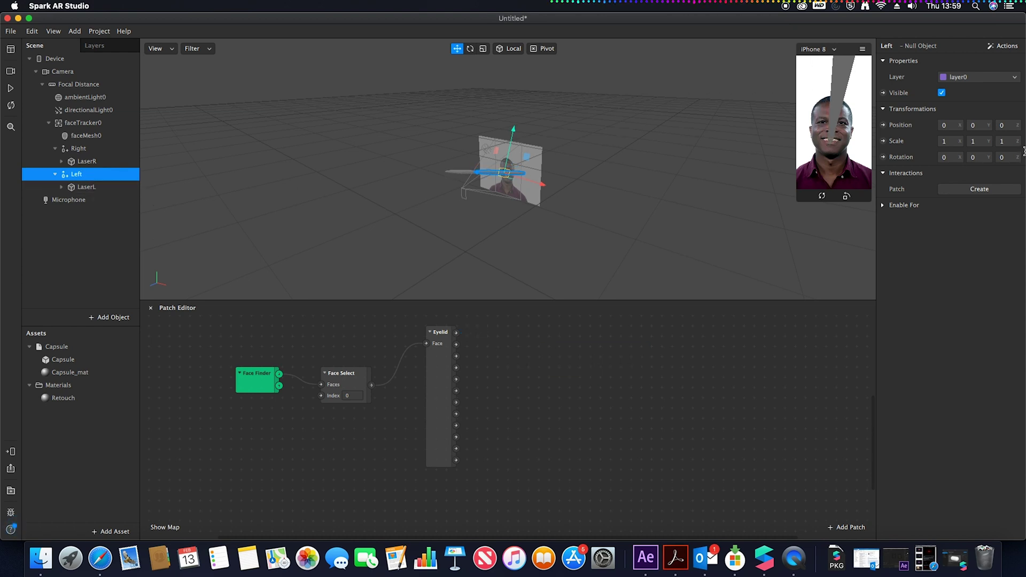
pyautogui.click(882, 125)
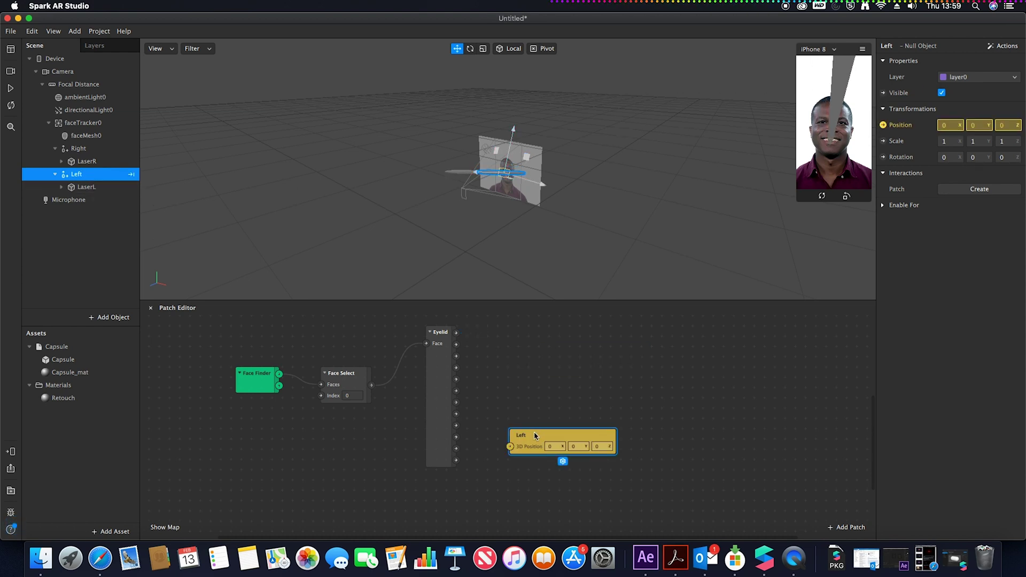
pyautogui.moveTo(534, 432); pyautogui.dragTo(558, 344)
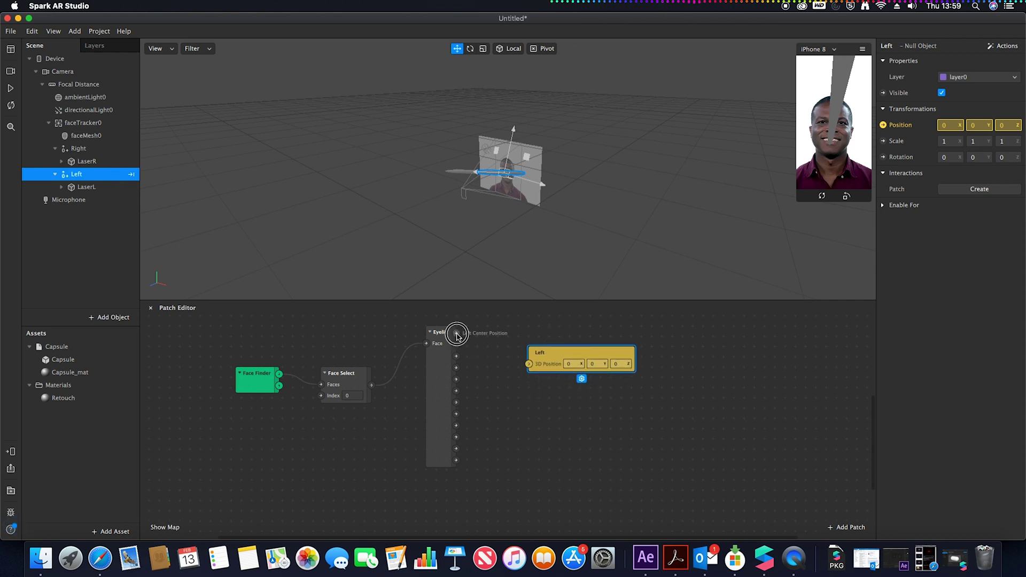
pyautogui.moveTo(456, 333); pyautogui.dragTo(528, 364)
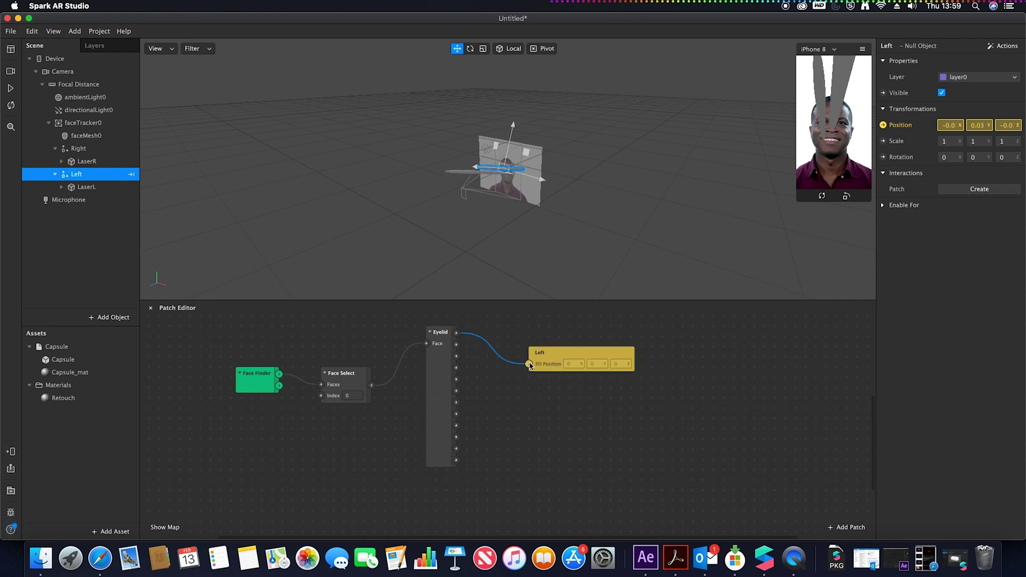
pyautogui.click(92, 188)
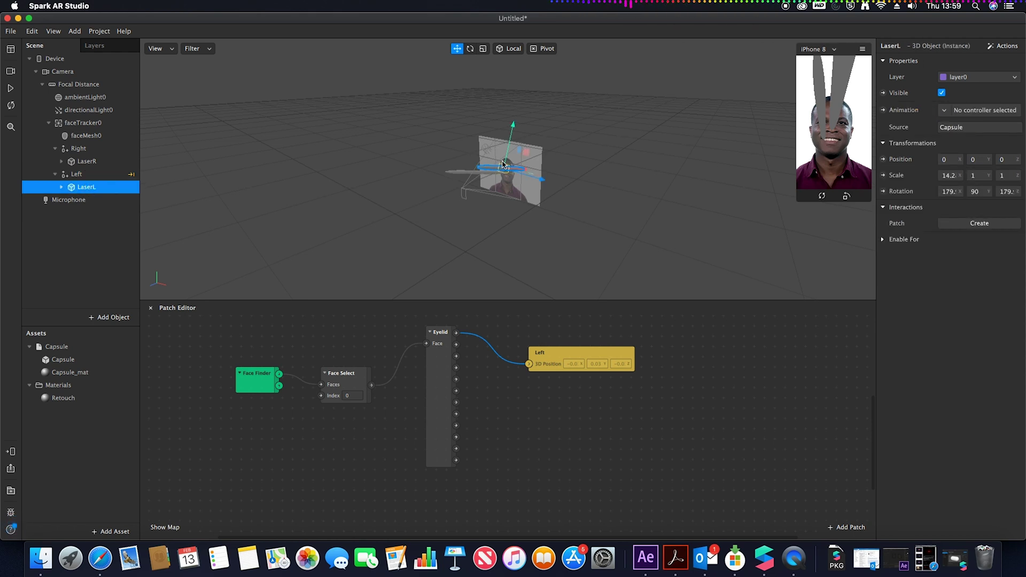
# Drag LaserL forward to a Z position of about 0.34 from the left eye
pyautogui.moveTo(503, 166)
pyautogui.mouseDown()
pyautogui.moveTo(522, 169)
pyautogui.moveTo(505, 174)
pyautogui.mouseUp()
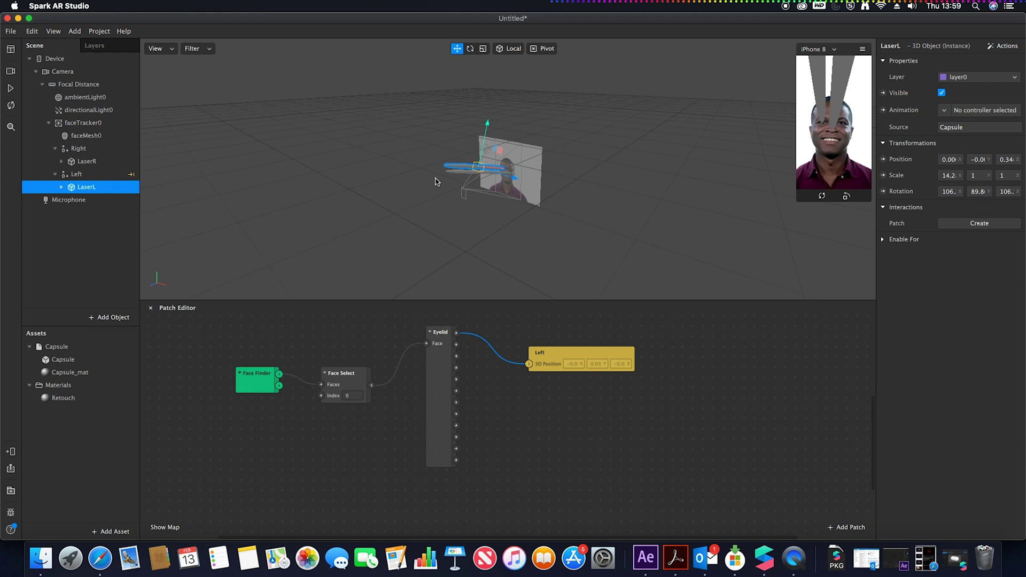
pyautogui.click(80, 175)
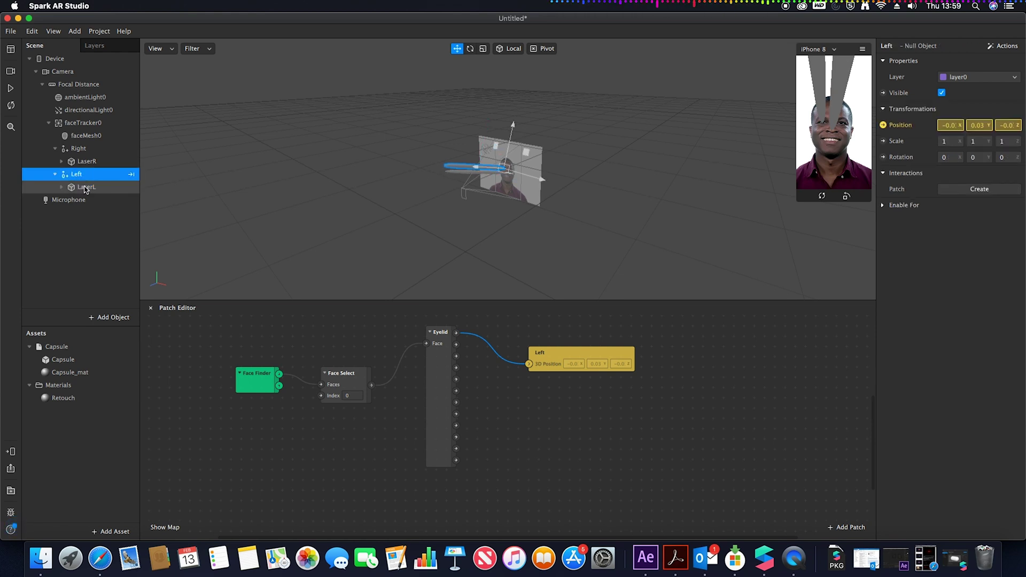
pyautogui.click(85, 188)
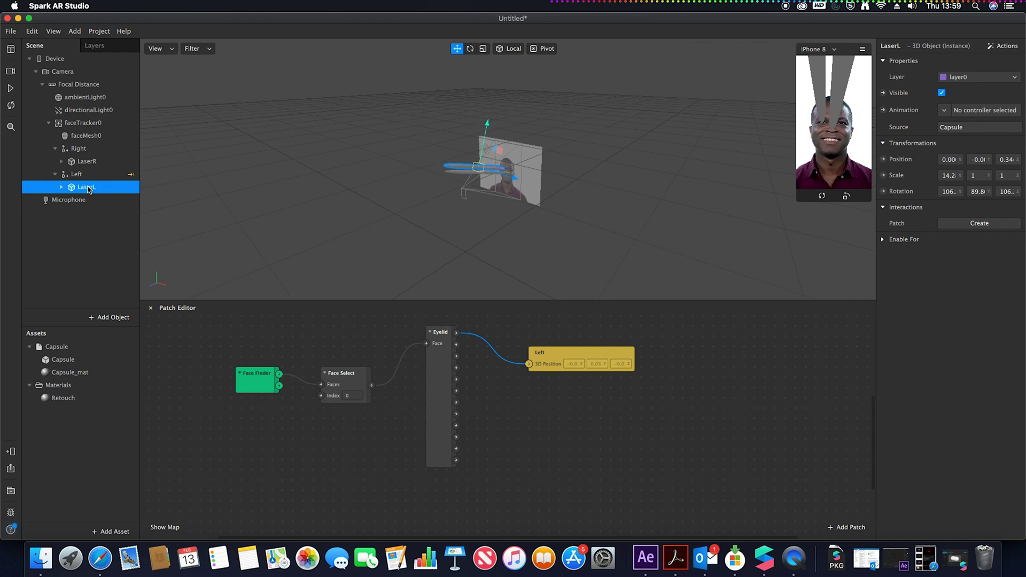
# Create a Position patch for the Right null and feed it the Eyelid's Right Center Position
pyautogui.click(83, 149)
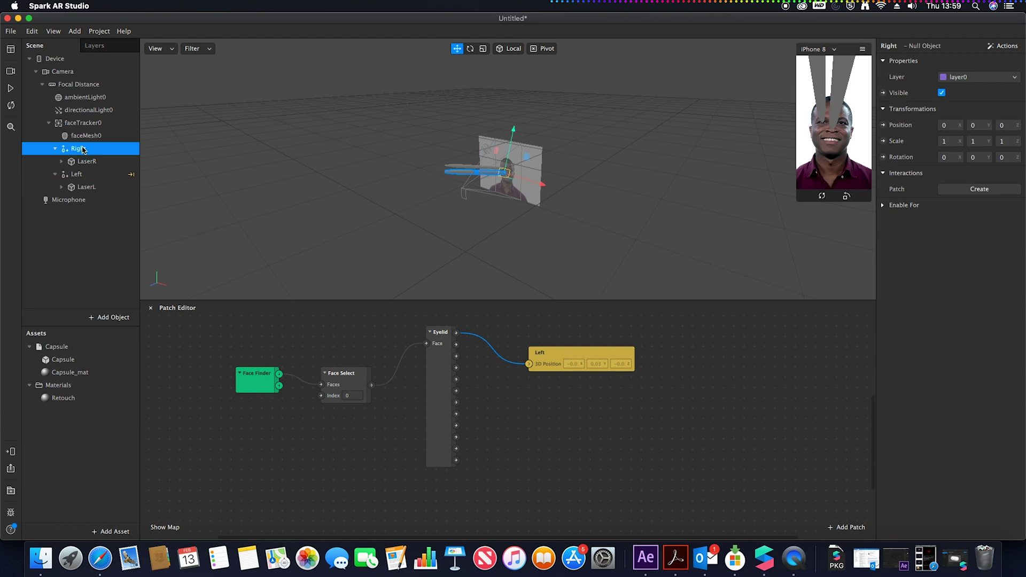
pyautogui.click(883, 125)
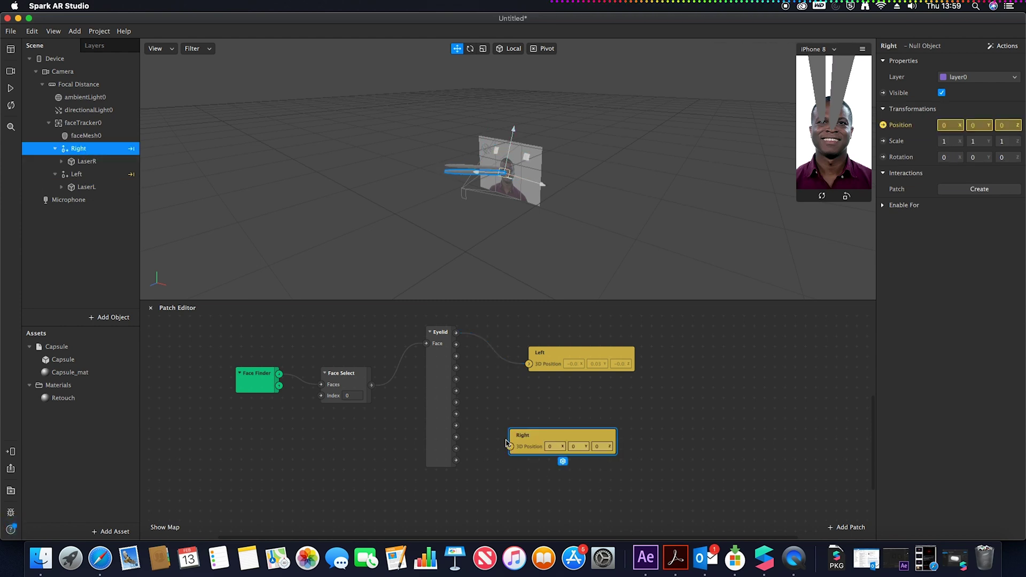
pyautogui.moveTo(506, 443); pyautogui.dragTo(537, 432)
pyautogui.click(441, 409)
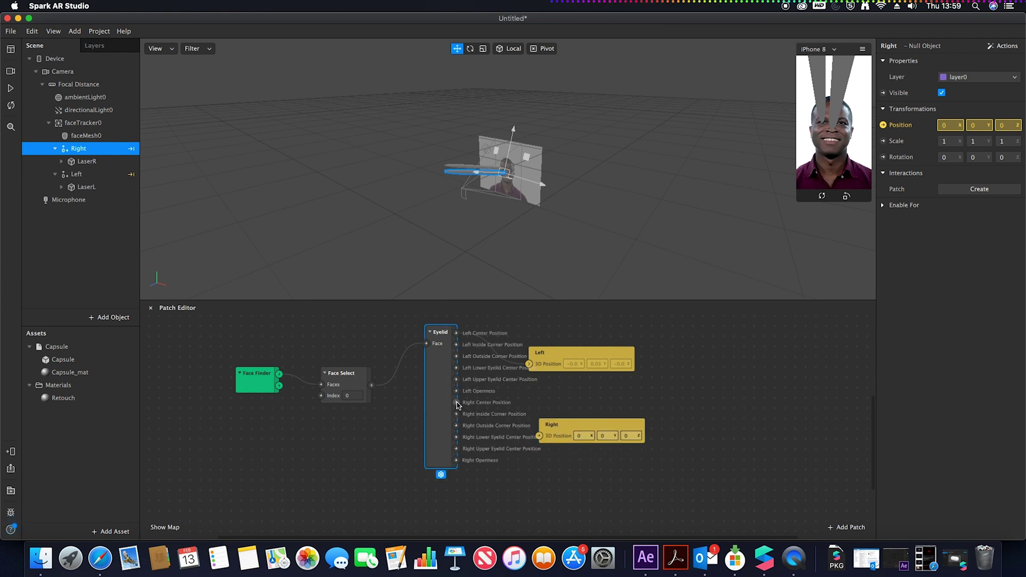
pyautogui.moveTo(457, 403); pyautogui.dragTo(539, 435)
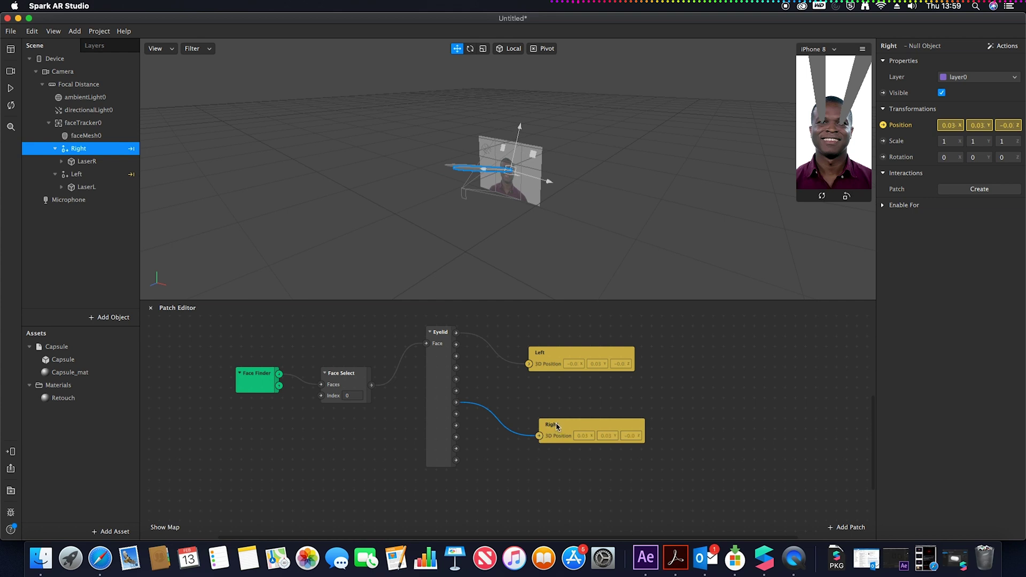
# Set the Z position of both LaserR and LaserL to 0.34
pyautogui.click(89, 162)
pyautogui.moveTo(516, 175); pyautogui.dragTo(509, 173)
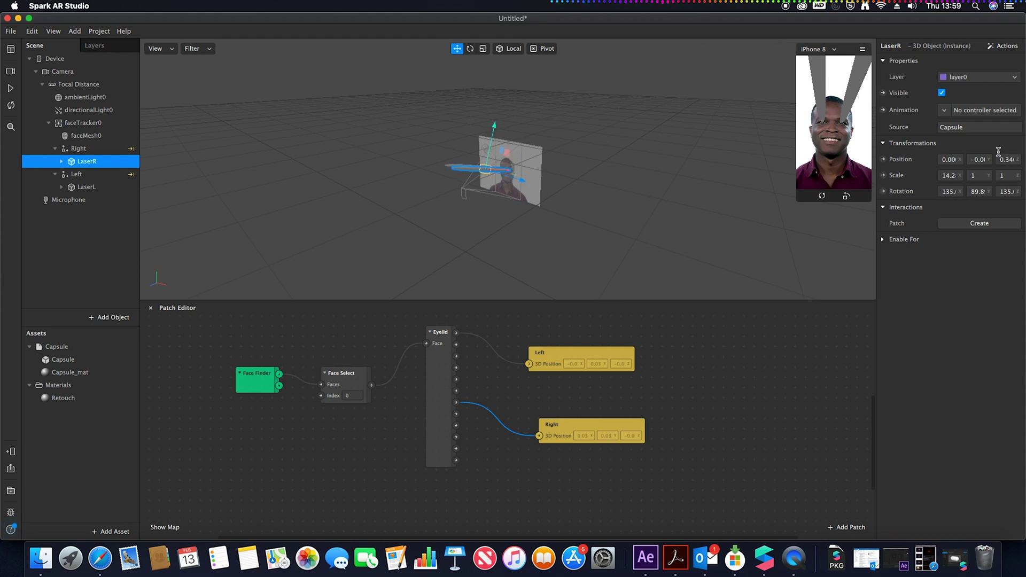
pyautogui.click(1019, 160)
pyautogui.write('0.34')
pyautogui.press('Return')
pyautogui.click(87, 189)
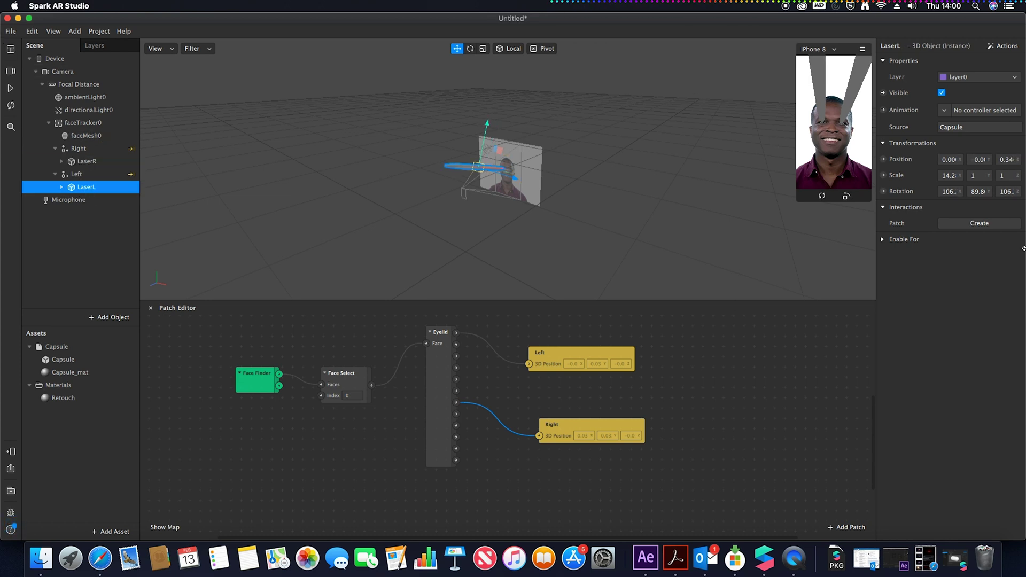
pyautogui.click(1014, 160)
pyautogui.write('0.34')
pyautogui.press('Return')
# Switch the Capsule_mat material to the Flat shader
pyautogui.moveTo(455, 367); pyautogui.dragTo(517, 369)
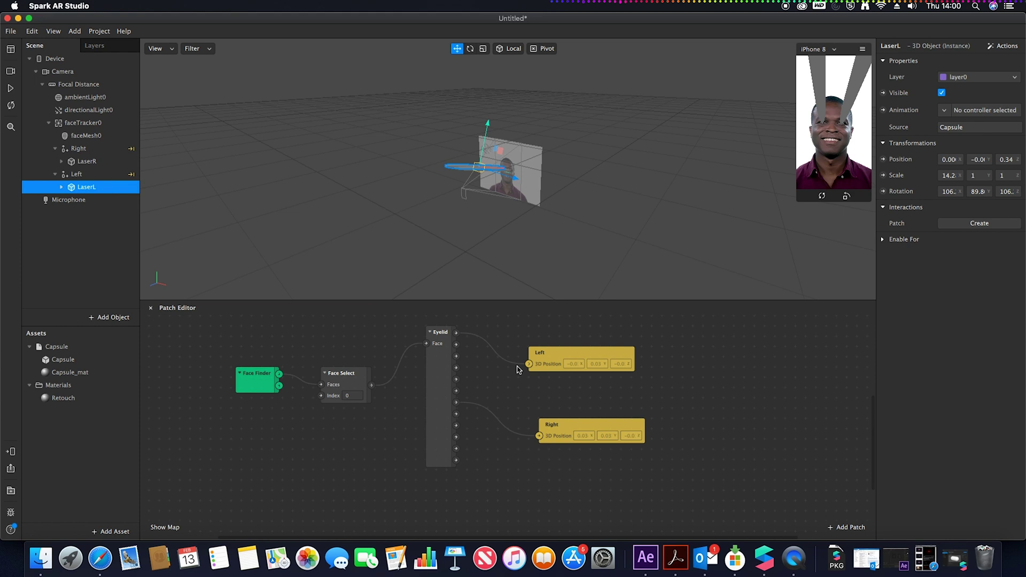
pyautogui.click(69, 374)
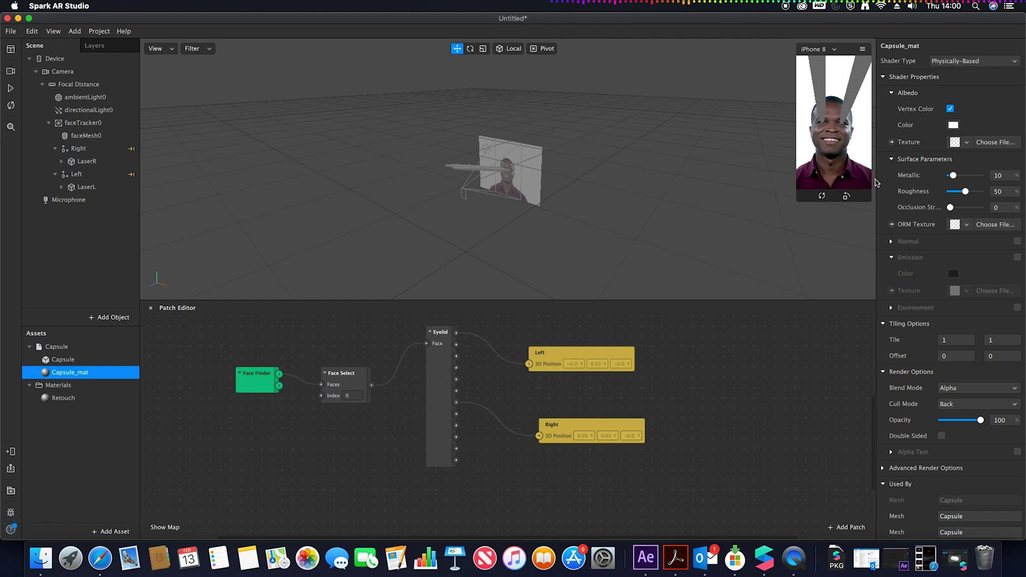
pyautogui.click(946, 61)
pyautogui.click(949, 74)
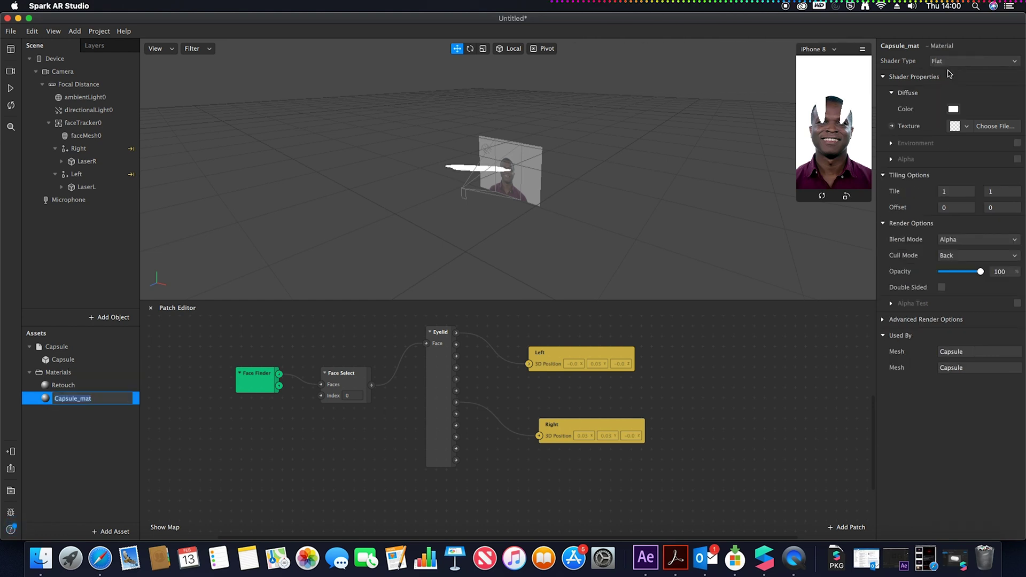
# Make Capsule_mat red at about 50% opacity, then play the simulated face video
pyautogui.moveTo(88, 425); pyautogui.dragTo(101, 429)
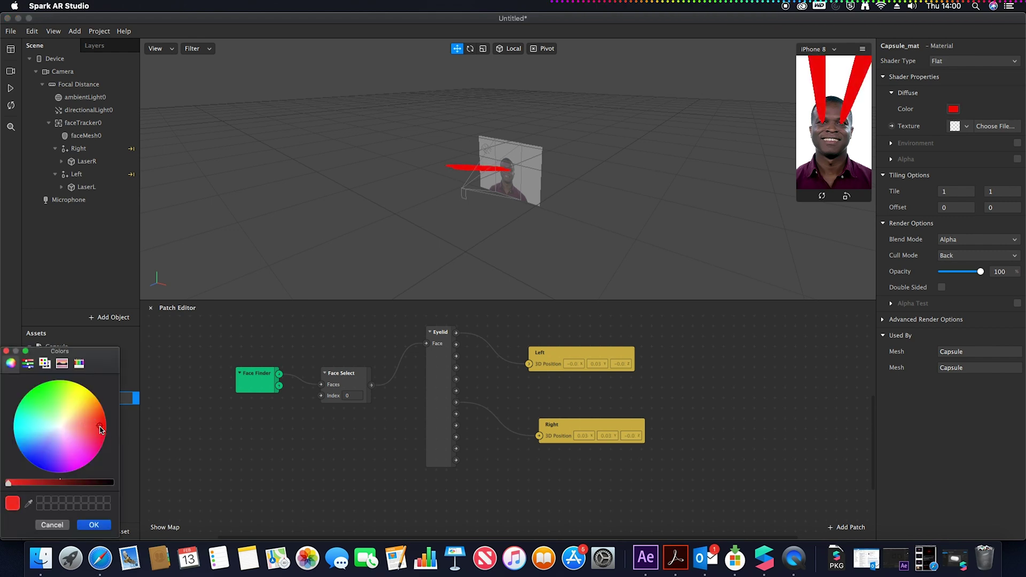
pyautogui.click(94, 525)
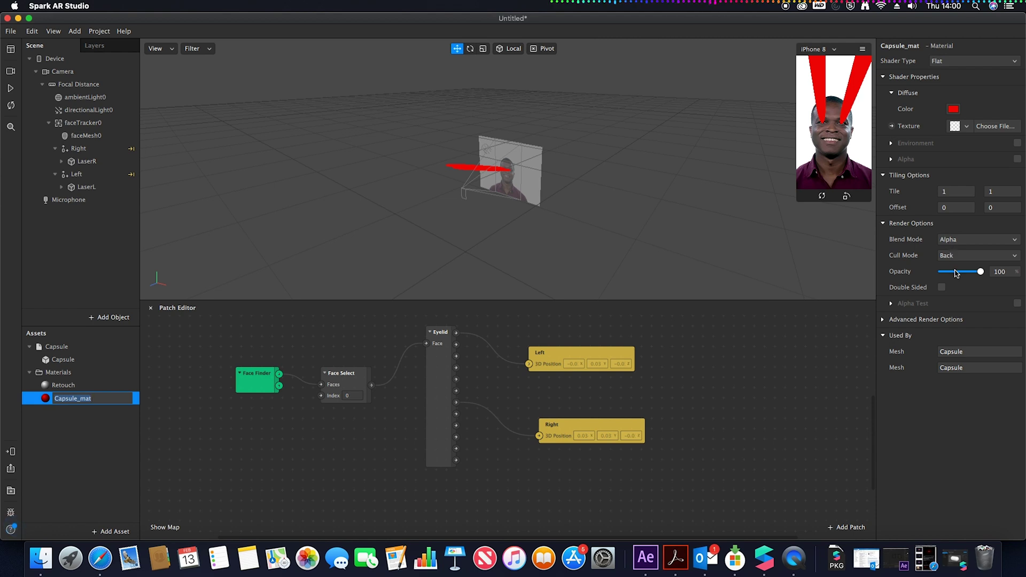
pyautogui.moveTo(980, 272); pyautogui.dragTo(961, 274)
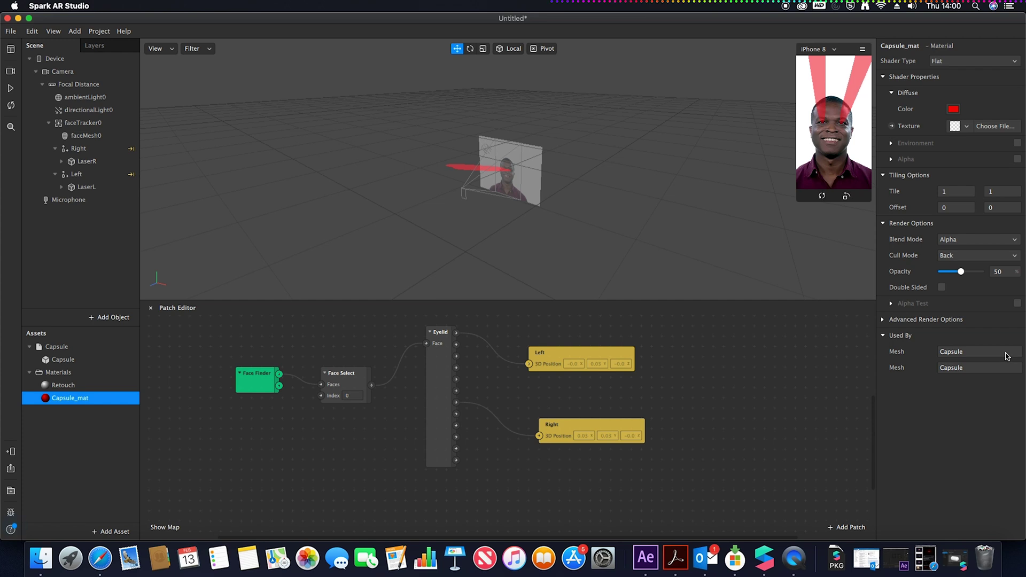
pyautogui.click(10, 89)
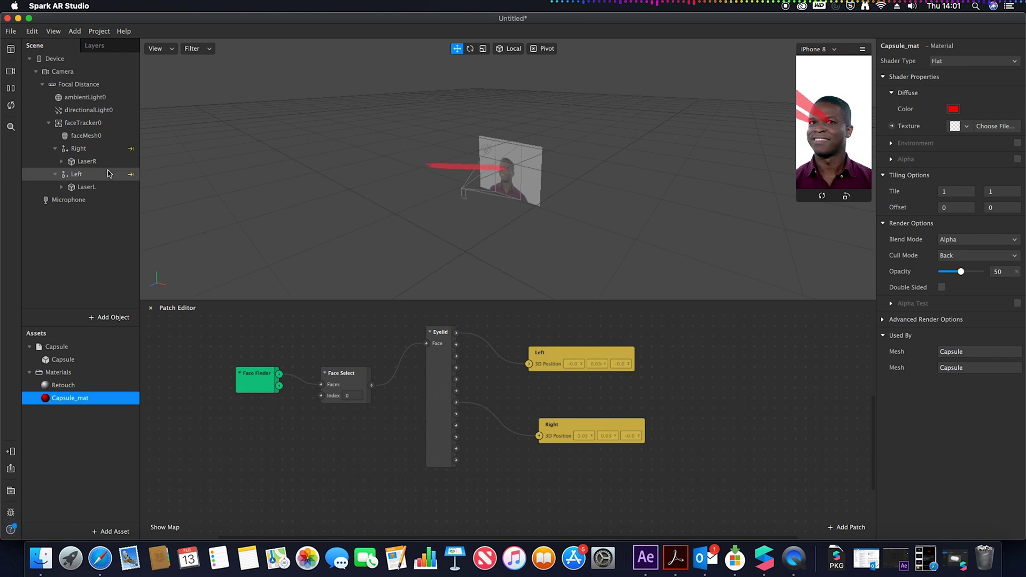
# Add a plane inside the Right eye null object
pyautogui.click(75, 149)
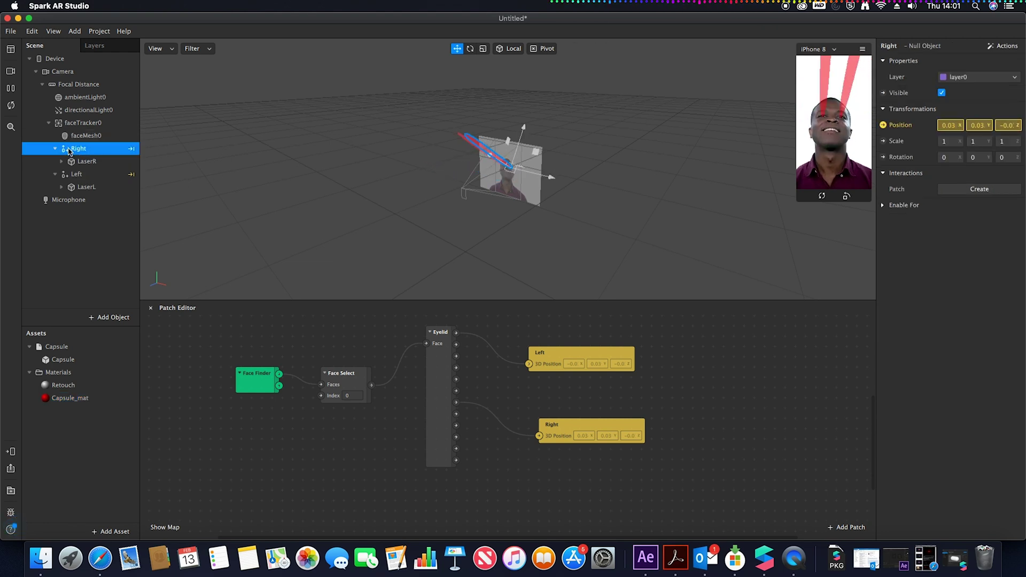
pyautogui.rightClick(83, 150)
pyautogui.moveTo(113, 158)
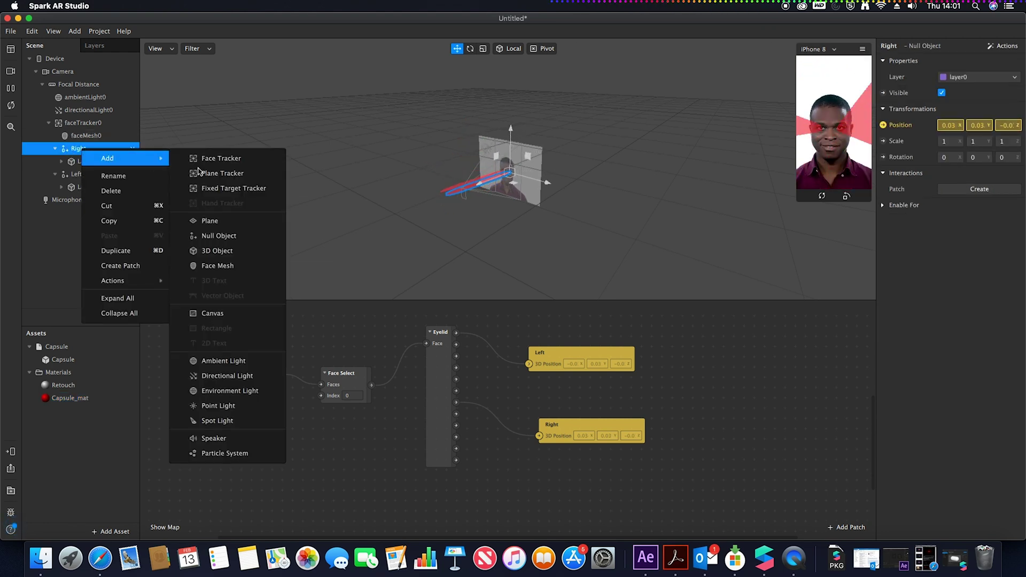
pyautogui.click(215, 223)
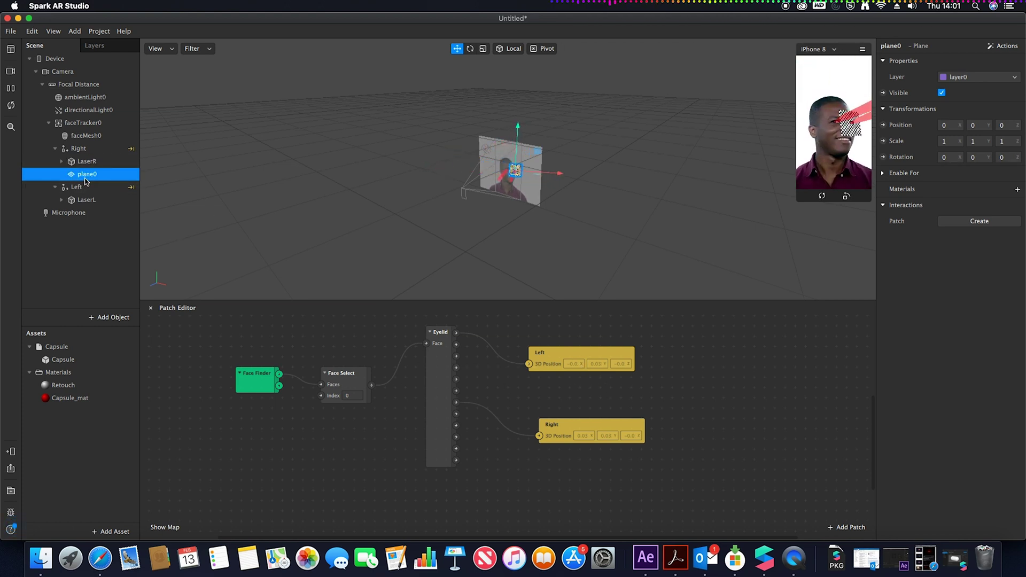
# Give the plane a new material and rename it EyeEmissionPoint
pyautogui.click(1017, 189)
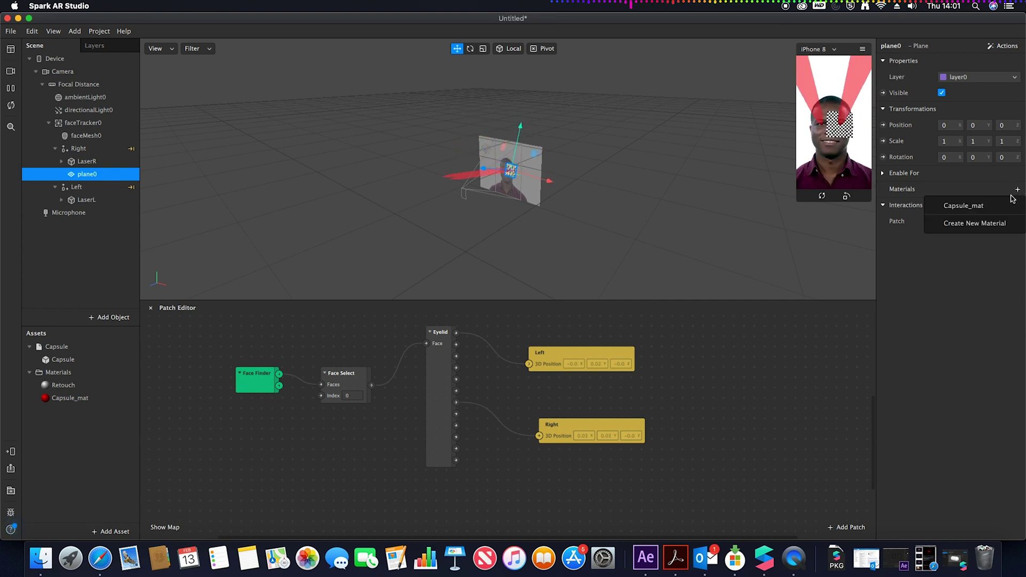
pyautogui.click(982, 224)
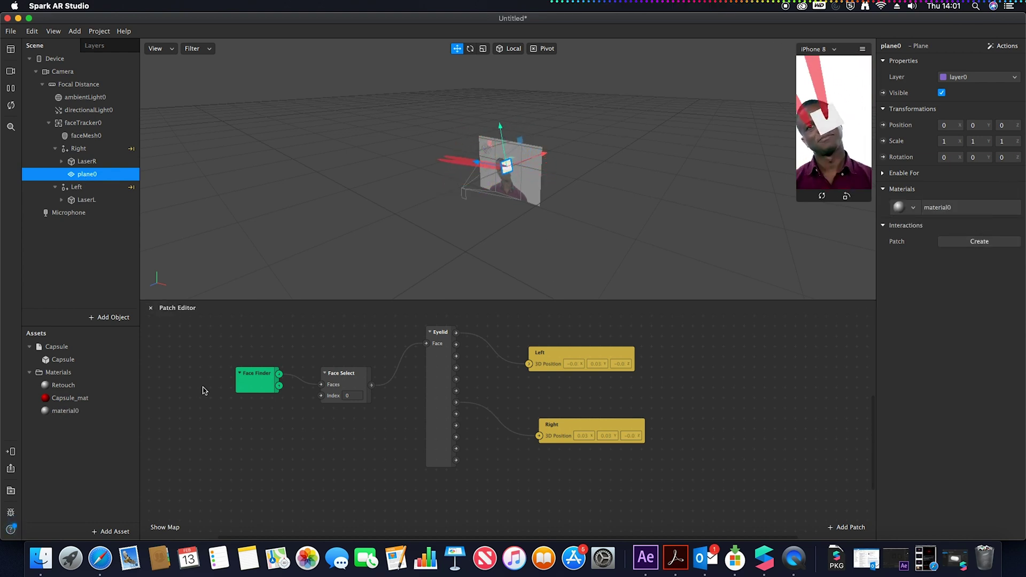
pyautogui.click(61, 412)
pyautogui.rightClick(62, 411)
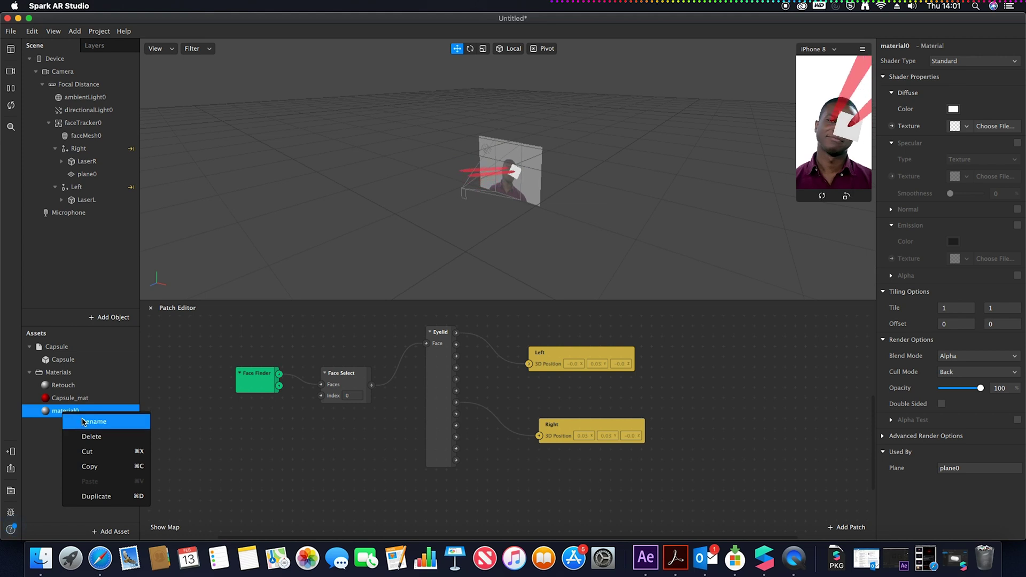
pyautogui.click(83, 421)
pyautogui.write('Eye')
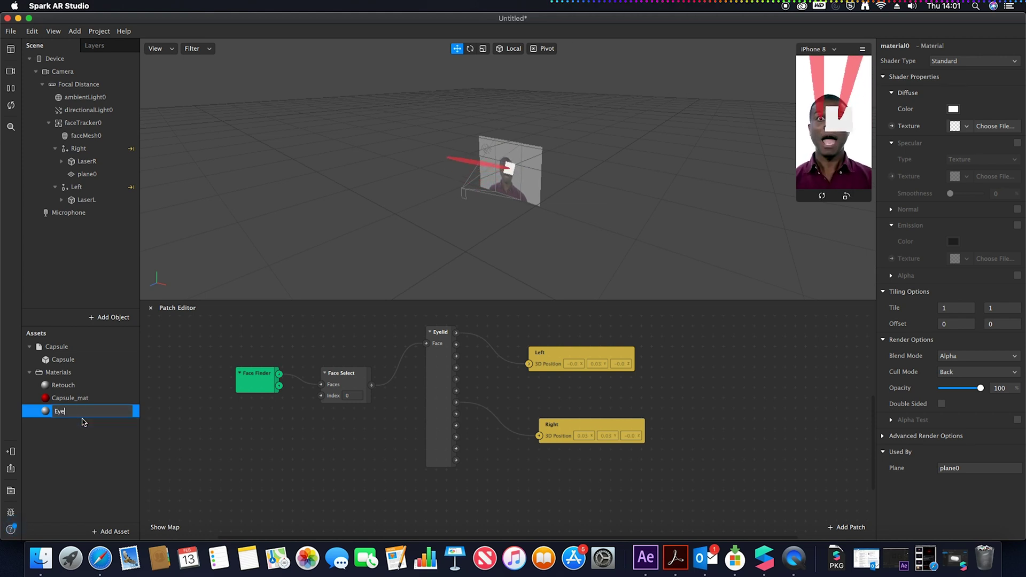
pyautogui.write('Emissi')
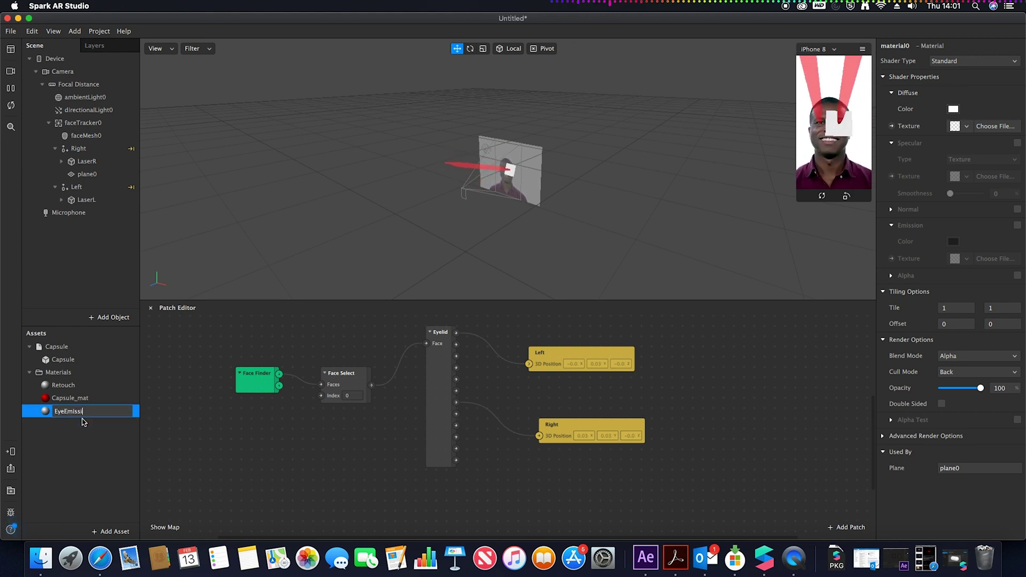
pyautogui.write('onPoint')
pyautogui.press('Return')
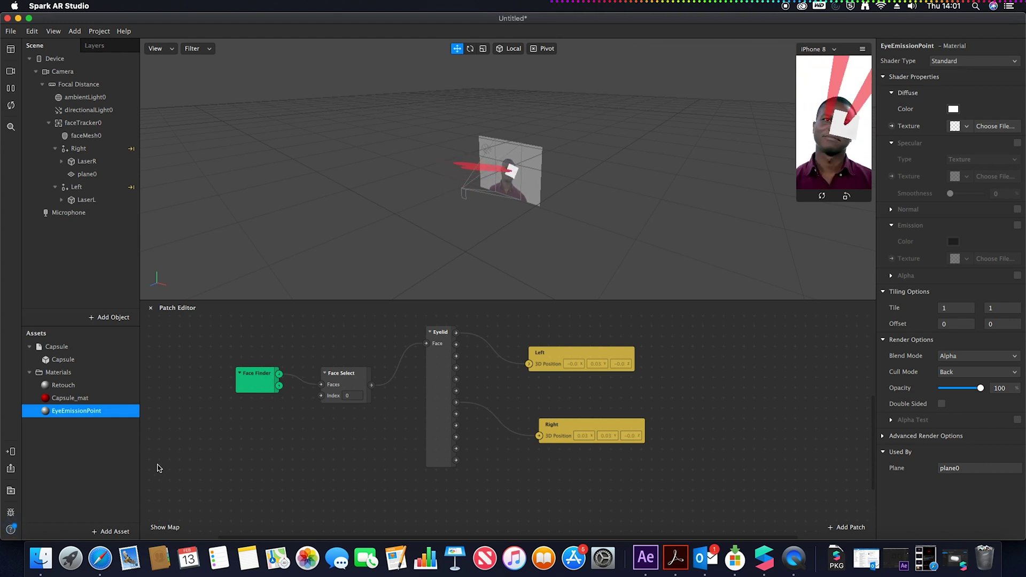
# Browse red lens flare image results in Safari, then return to the textures folder
pyautogui.click(99, 558)
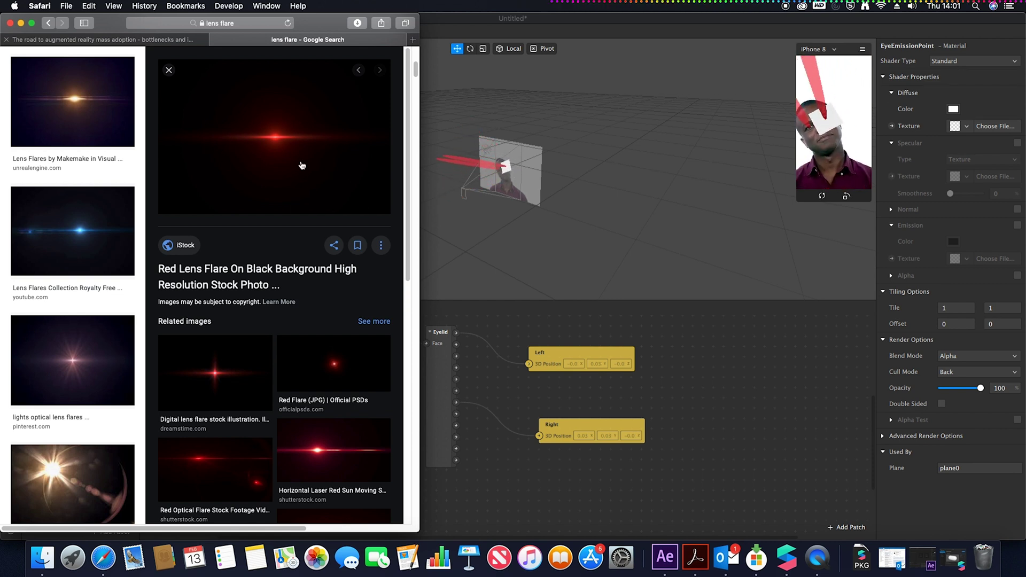
pyautogui.rightClick(273, 140)
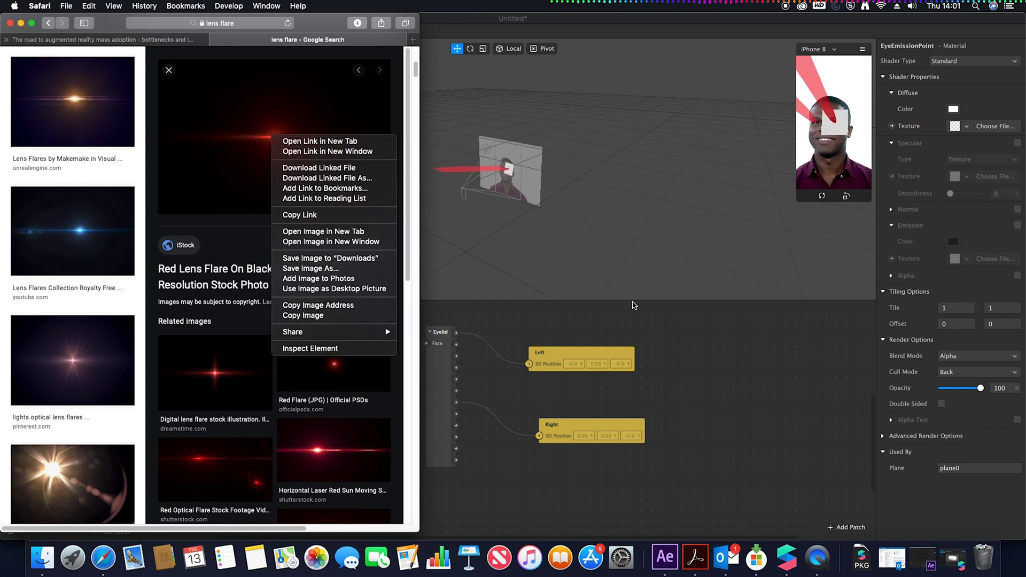
pyautogui.click(723, 373)
# Drag redflare.jpg from the textures folder into the Spark AR Assets panel
pyautogui.click(43, 558)
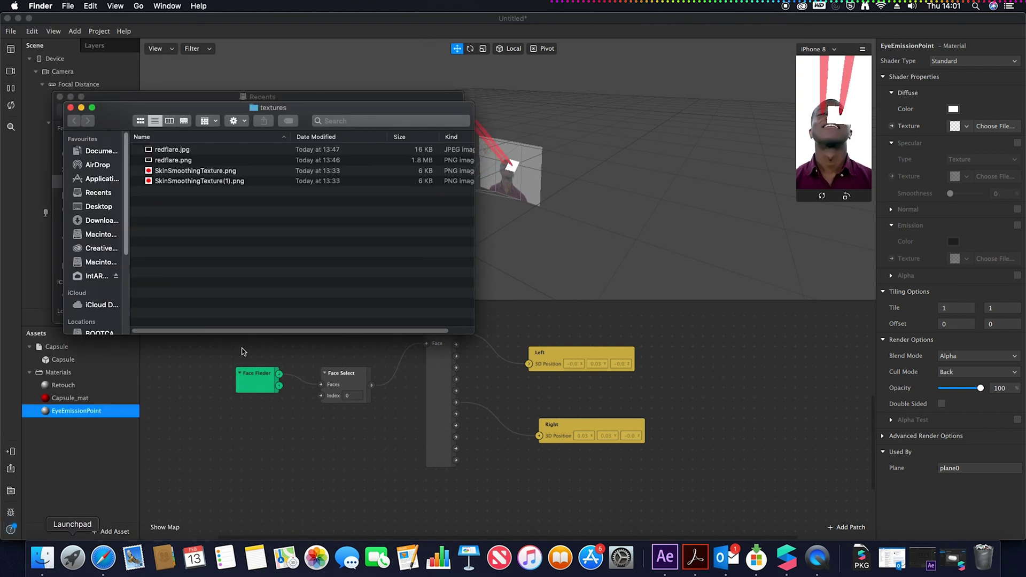
pyautogui.moveTo(163, 150); pyautogui.dragTo(81, 453)
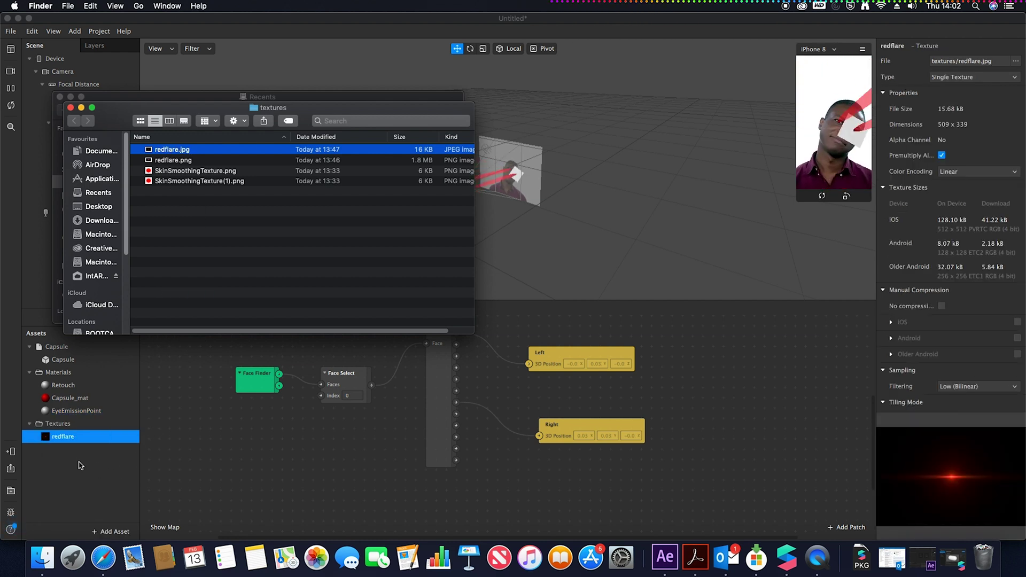
pyautogui.click(82, 471)
pyautogui.click(63, 439)
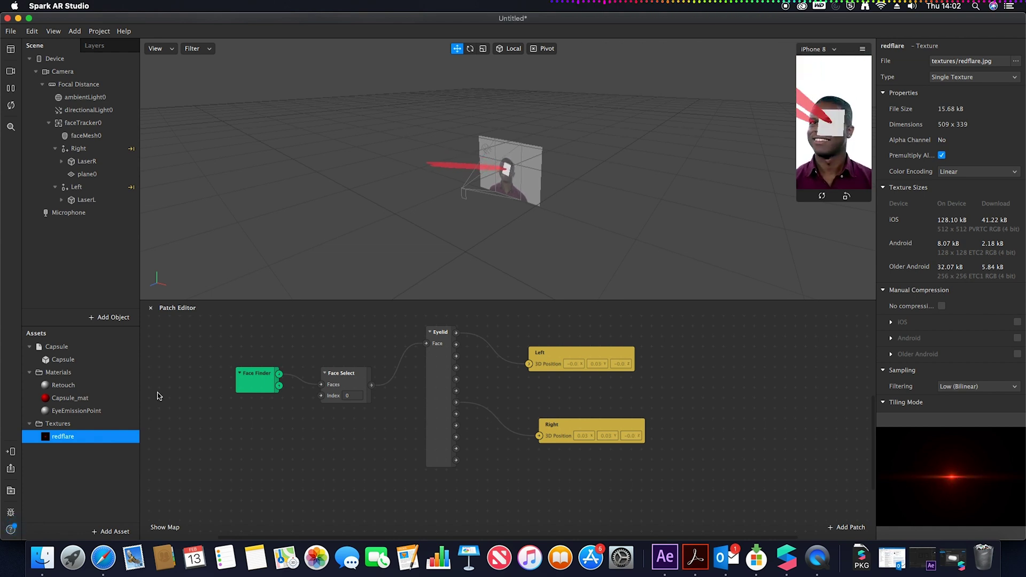
# Give EyeEmissionPoint the redflare diffuse texture with Add blend mode
pyautogui.click(71, 412)
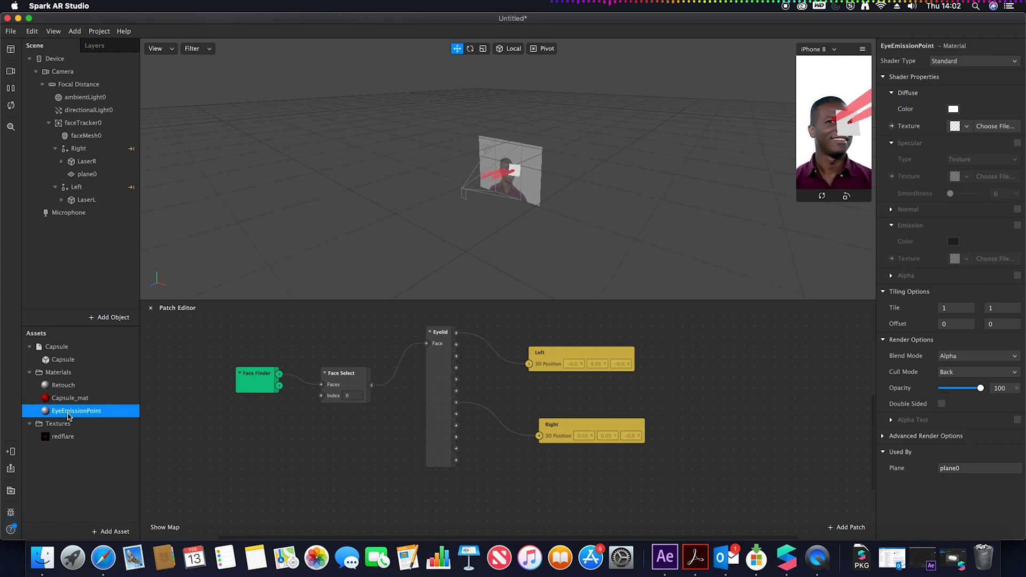
pyautogui.click(966, 126)
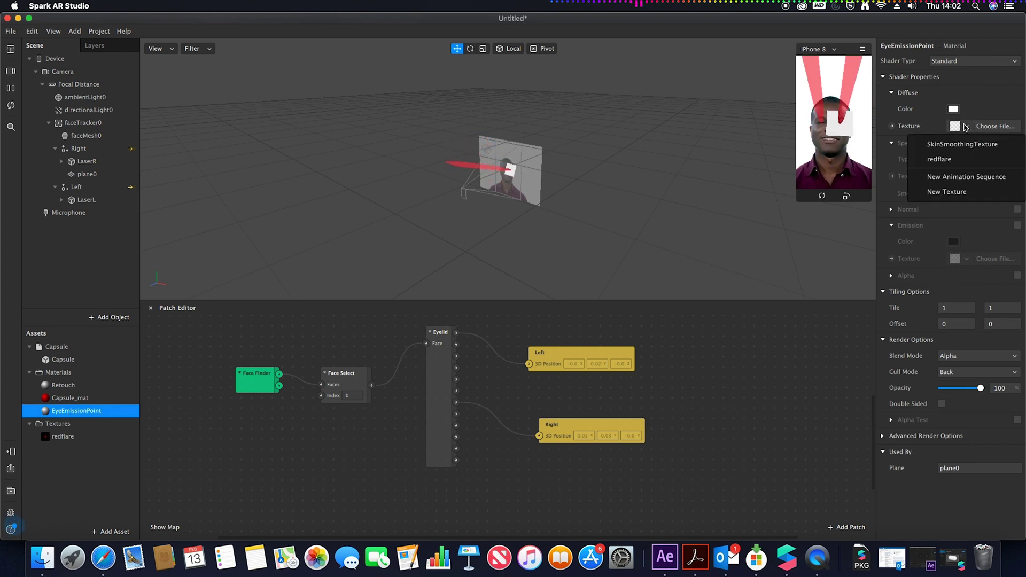
pyautogui.click(945, 159)
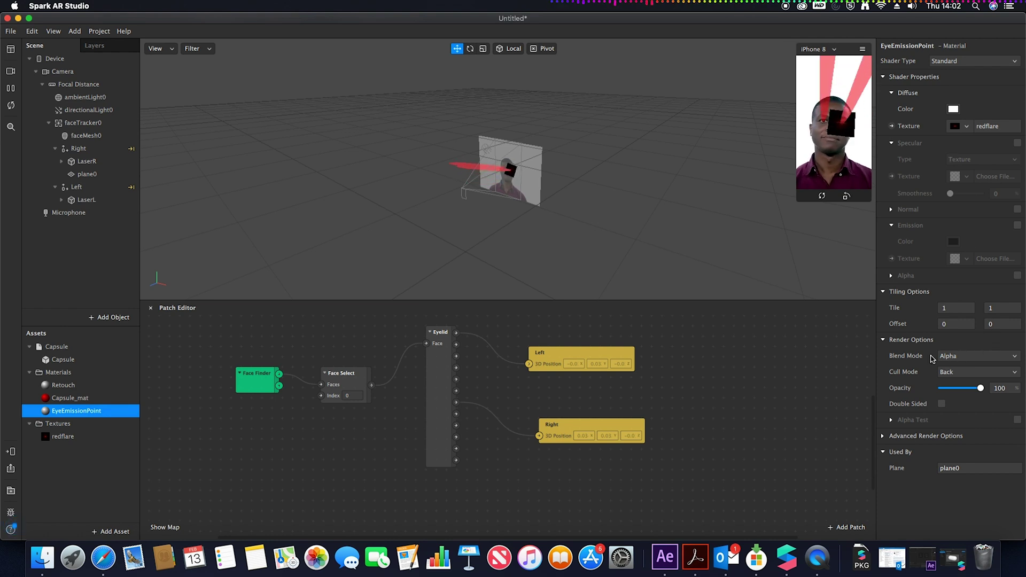
pyautogui.click(972, 357)
pyautogui.click(962, 372)
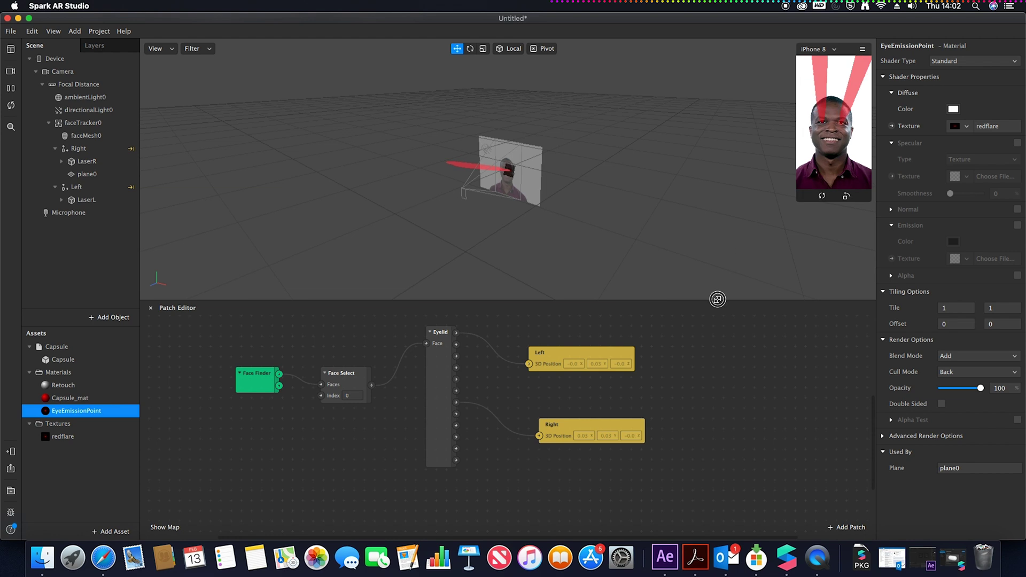
# Enlarge the simulator preview and scale plane0 uniformly up to 1.73
pyautogui.moveTo(797, 204); pyautogui.dragTo(668, 430)
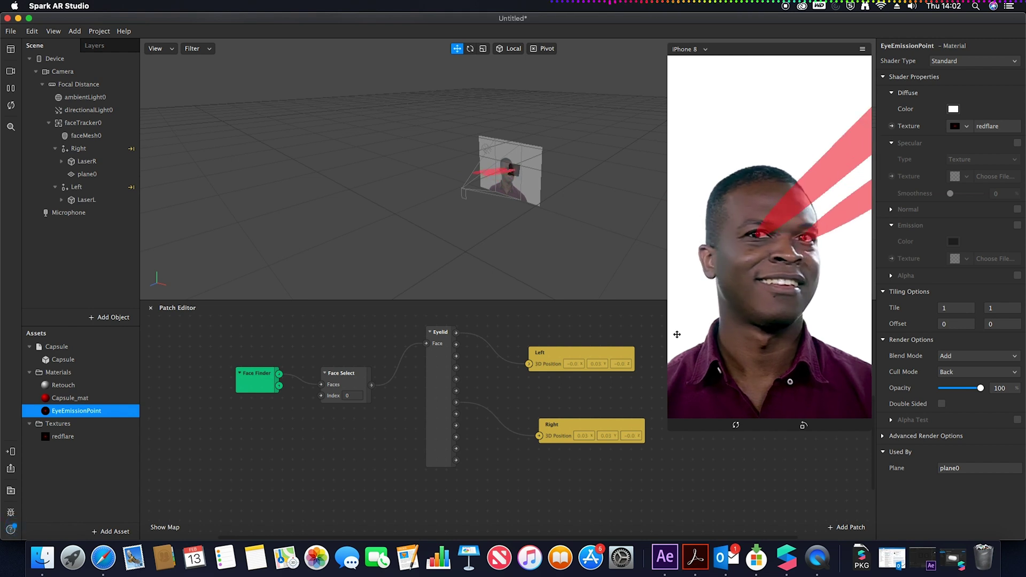
pyautogui.click(86, 175)
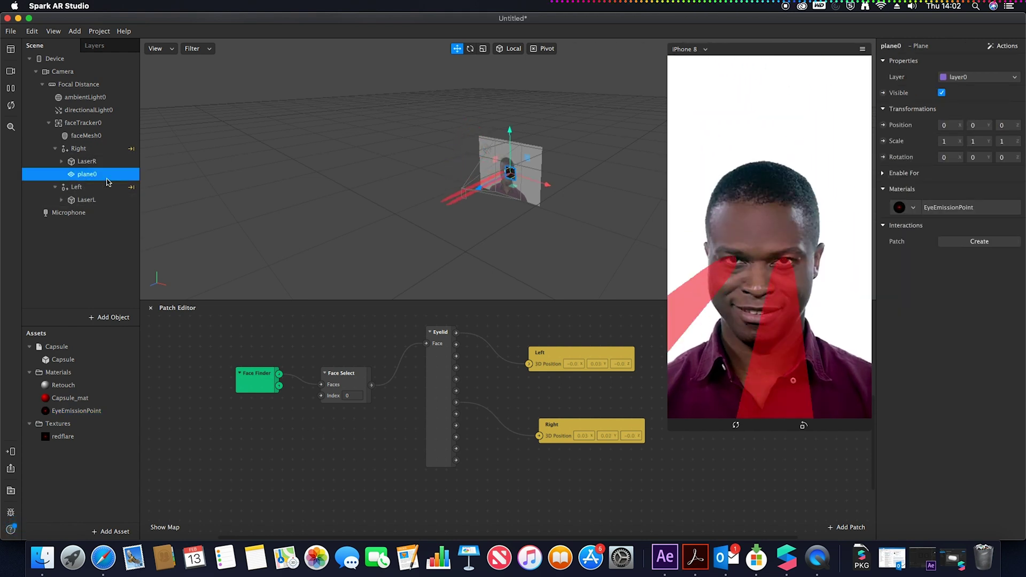
pyautogui.click(11, 88)
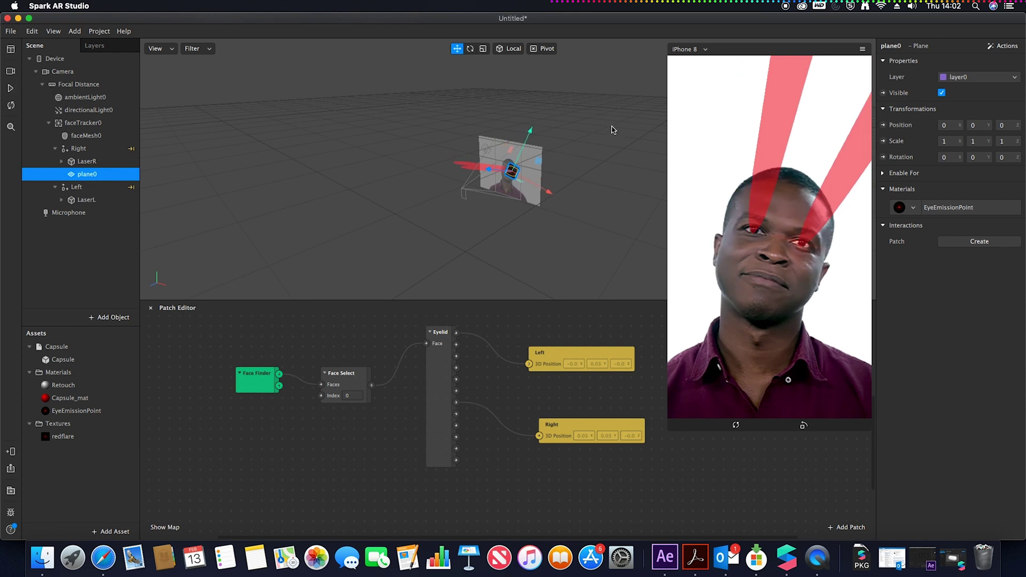
pyautogui.click(482, 48)
pyautogui.moveTo(511, 172); pyautogui.dragTo(571, 115)
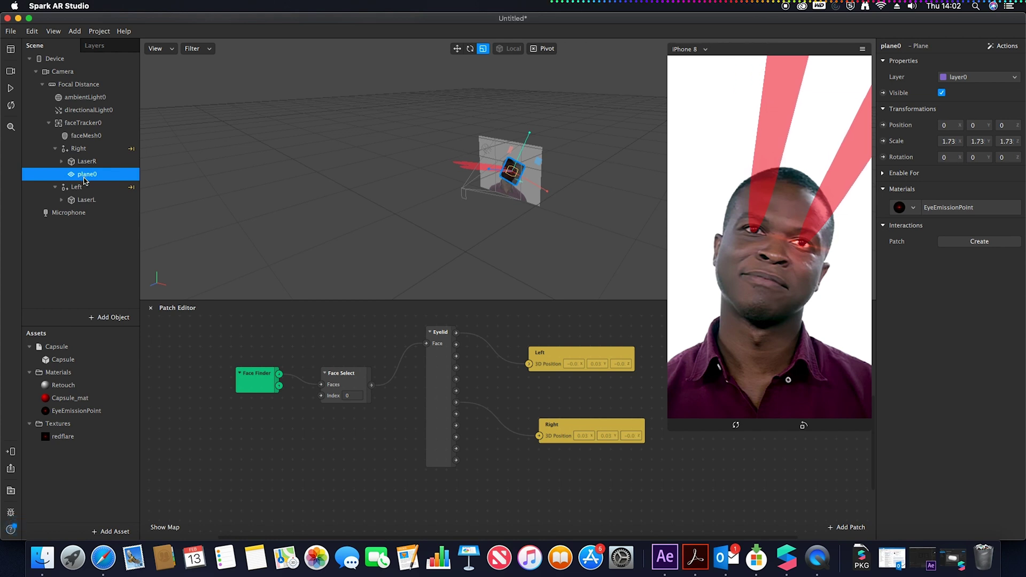
# Duplicate plane0 and move the copy, plane1, into the Left null
pyautogui.press('super+d')
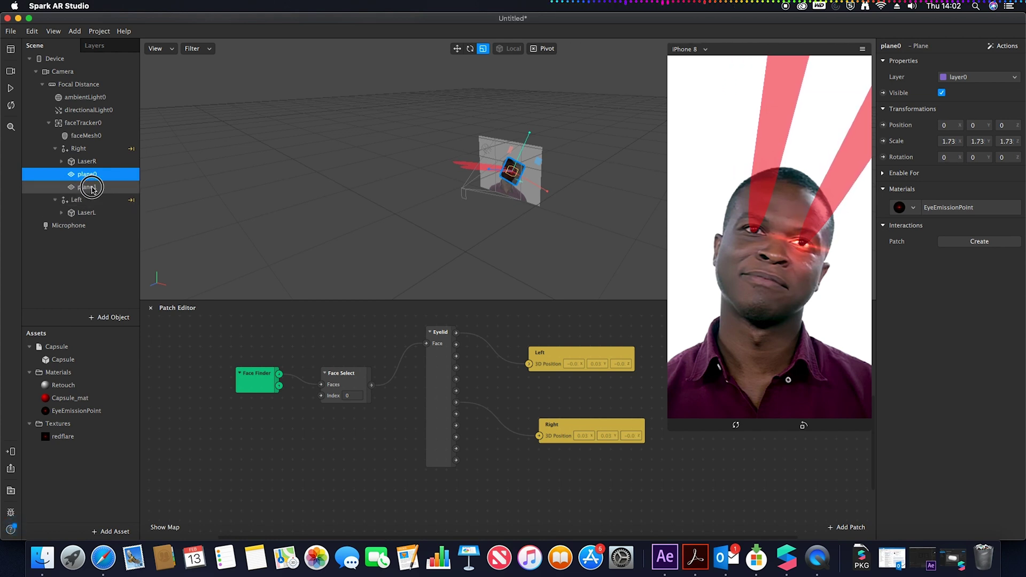
pyautogui.click(91, 187)
pyautogui.moveTo(92, 188); pyautogui.dragTo(98, 204)
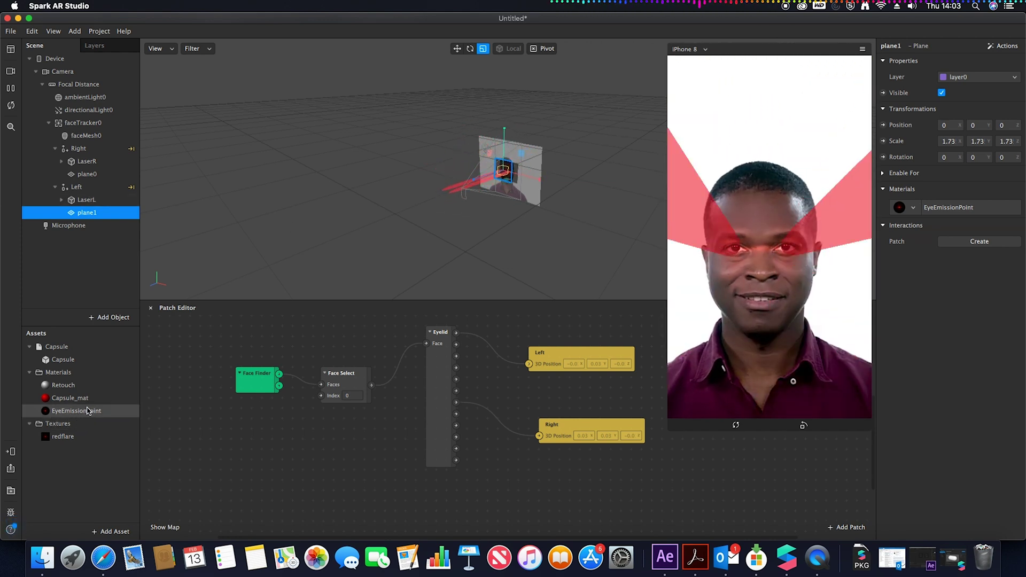
# Show the Advanced Render Options of the EyeEmissionPoint material
pyautogui.click(68, 412)
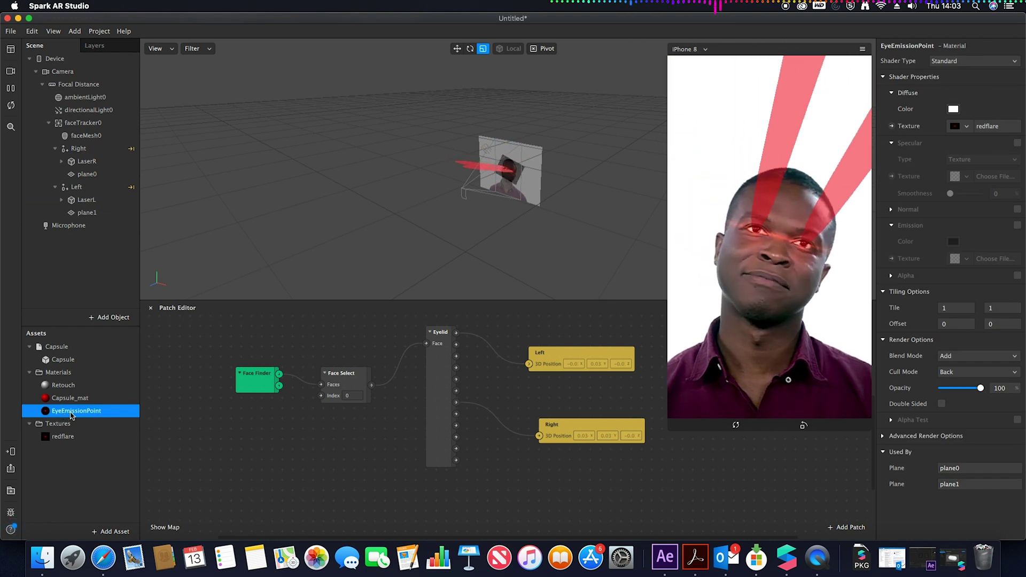
pyautogui.click(883, 436)
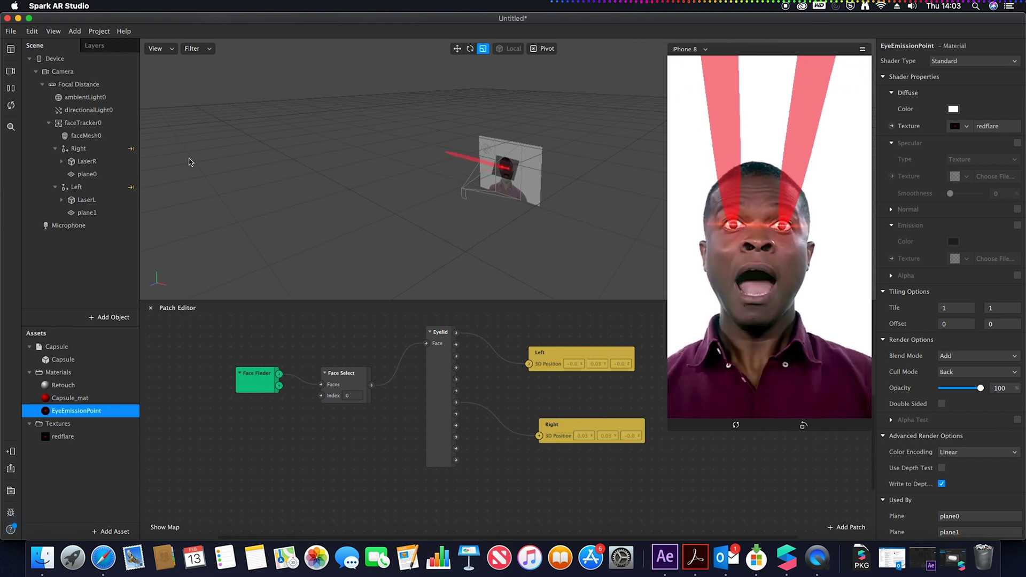
# Add a particle system emitter inside the Right eye null
pyautogui.click(78, 149)
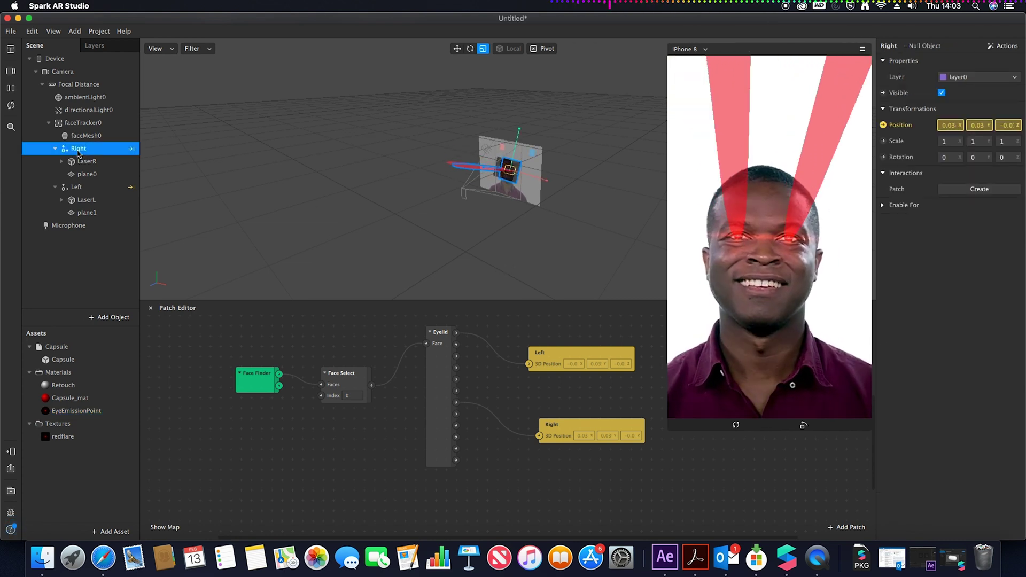
pyautogui.rightClick(78, 150)
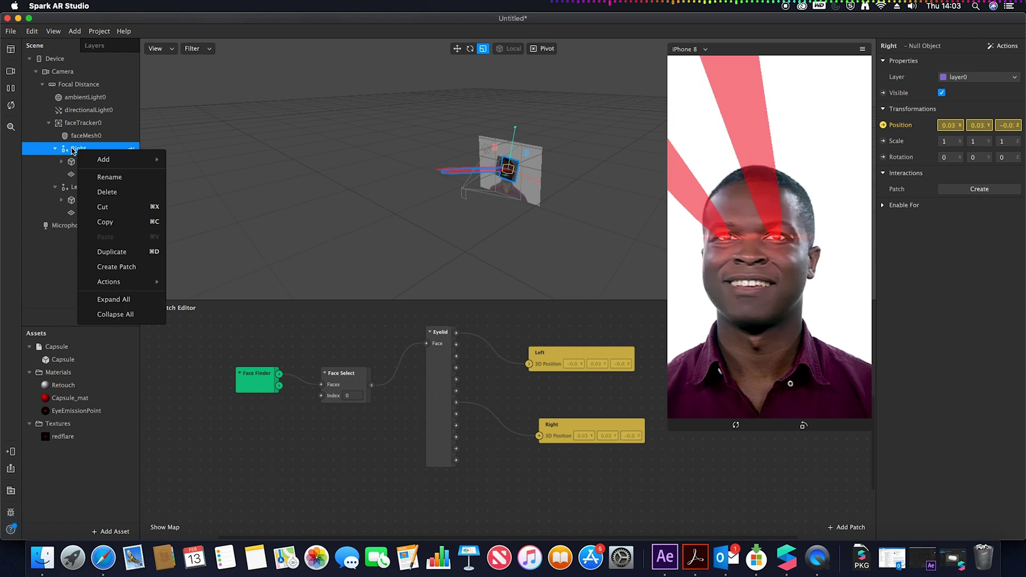
pyautogui.moveTo(133, 160)
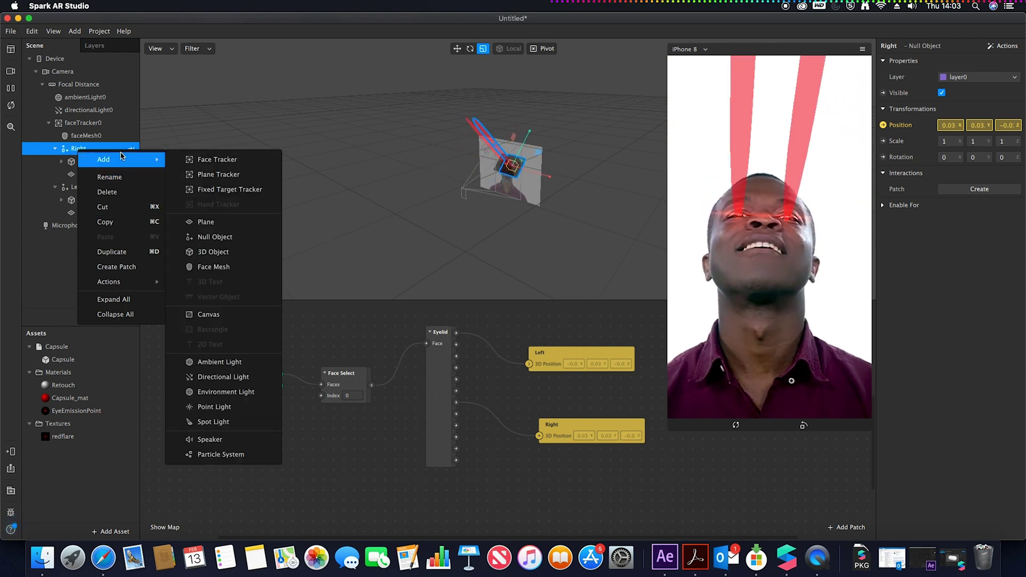
pyautogui.click(219, 454)
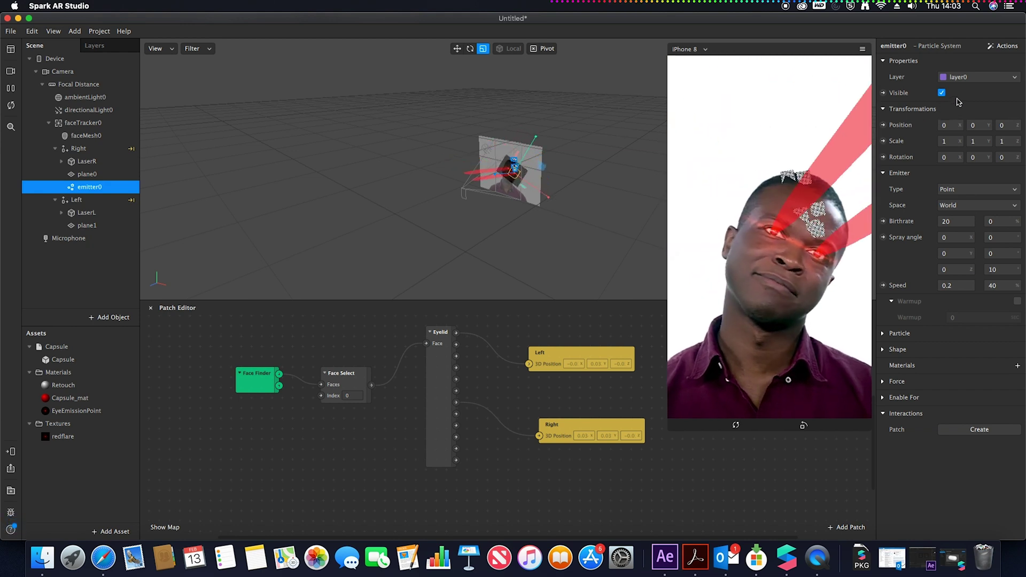
# Keep emitter0's type as Point and set its space to Local
pyautogui.click(954, 190)
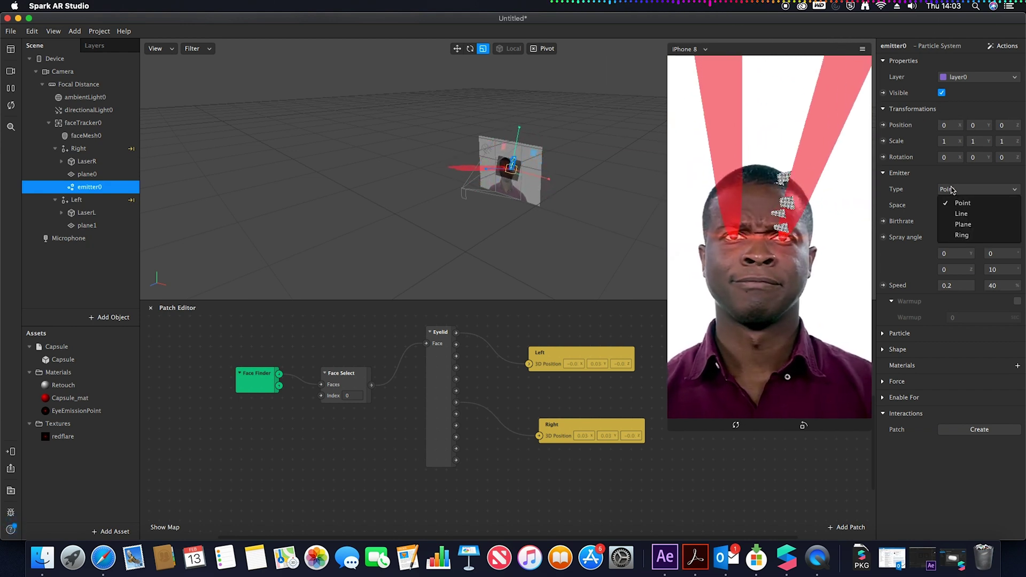
pyautogui.click(929, 186)
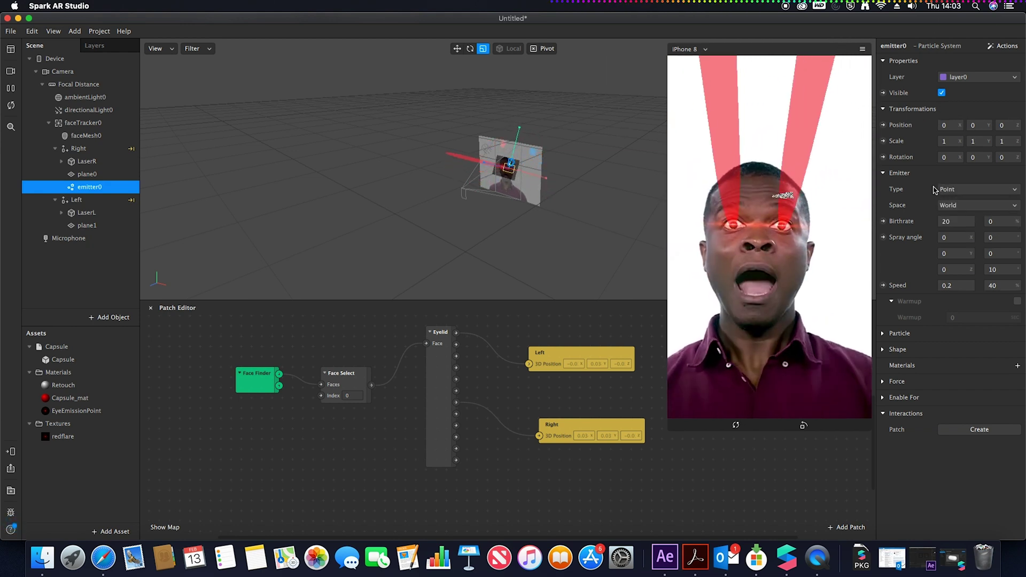
pyautogui.click(972, 207)
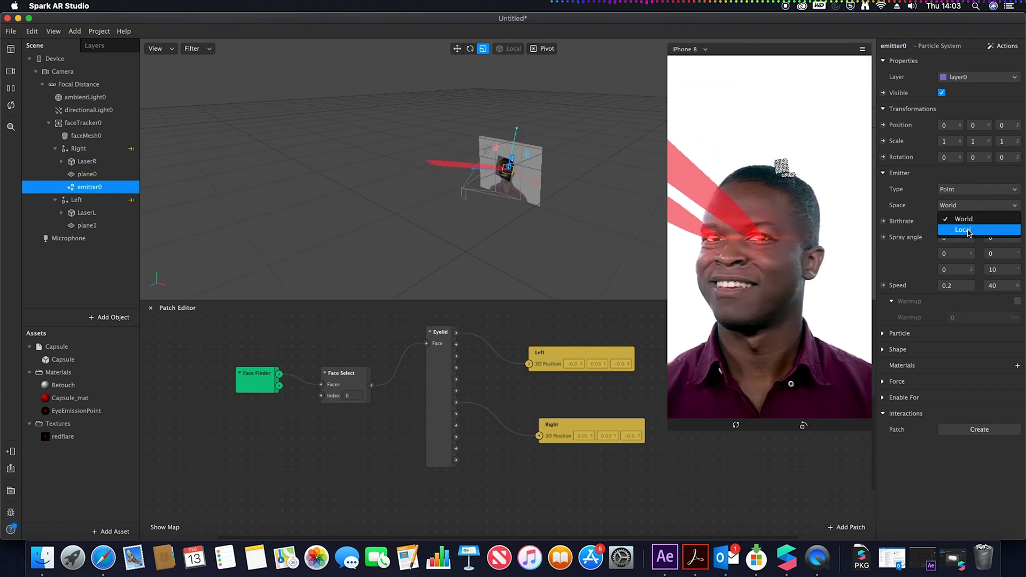
pyautogui.click(968, 230)
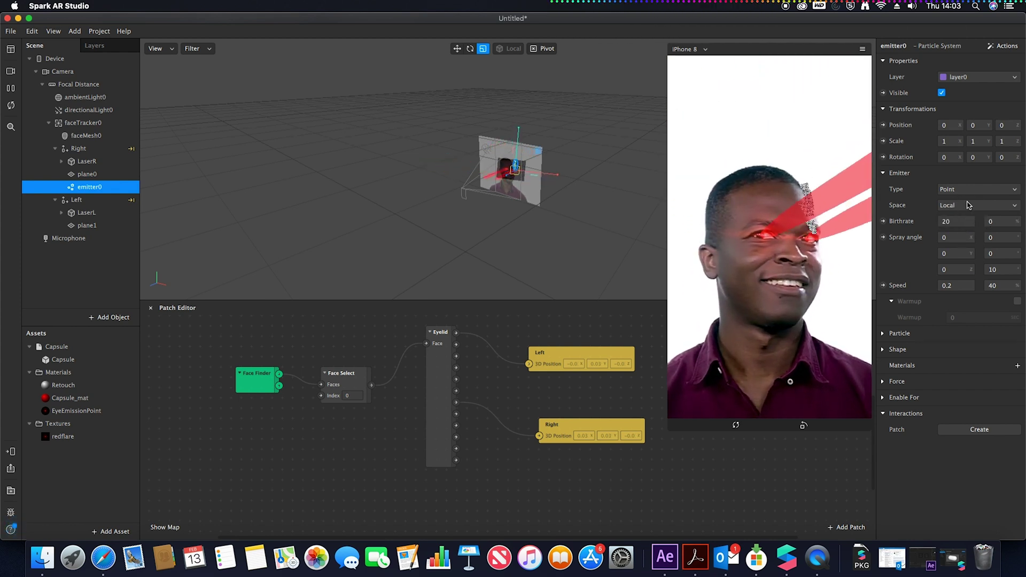
# Set emitter0's rotation to 90, 0, 0
pyautogui.click(980, 158)
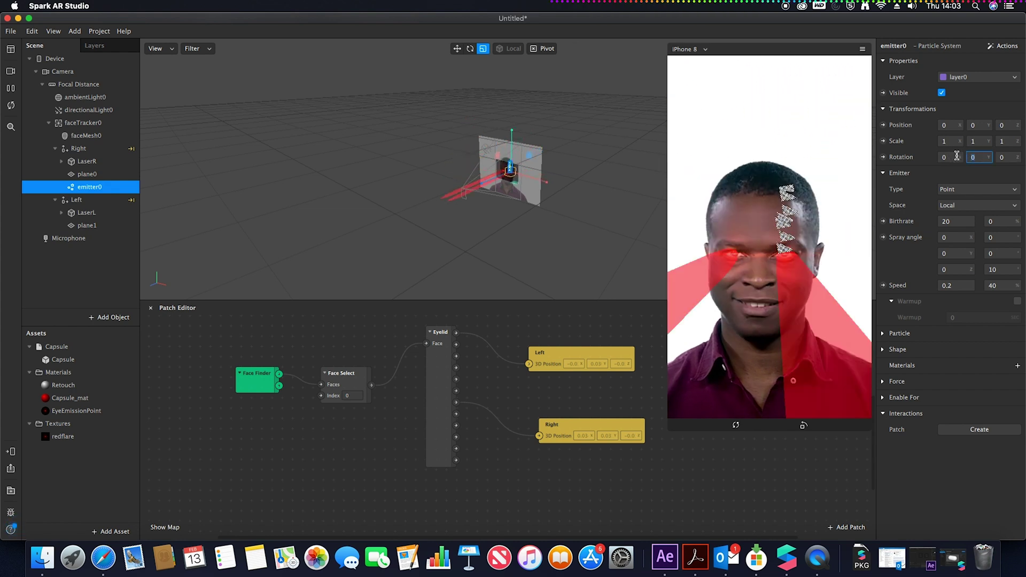
pyautogui.write('90')
pyautogui.press('Return')
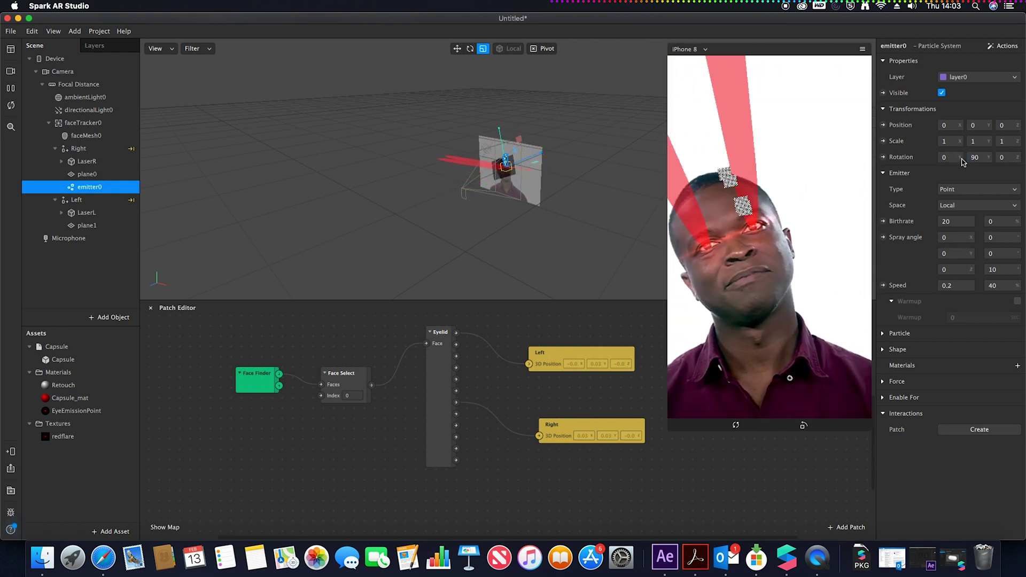
pyautogui.click(966, 158)
pyautogui.press('BackSpace')
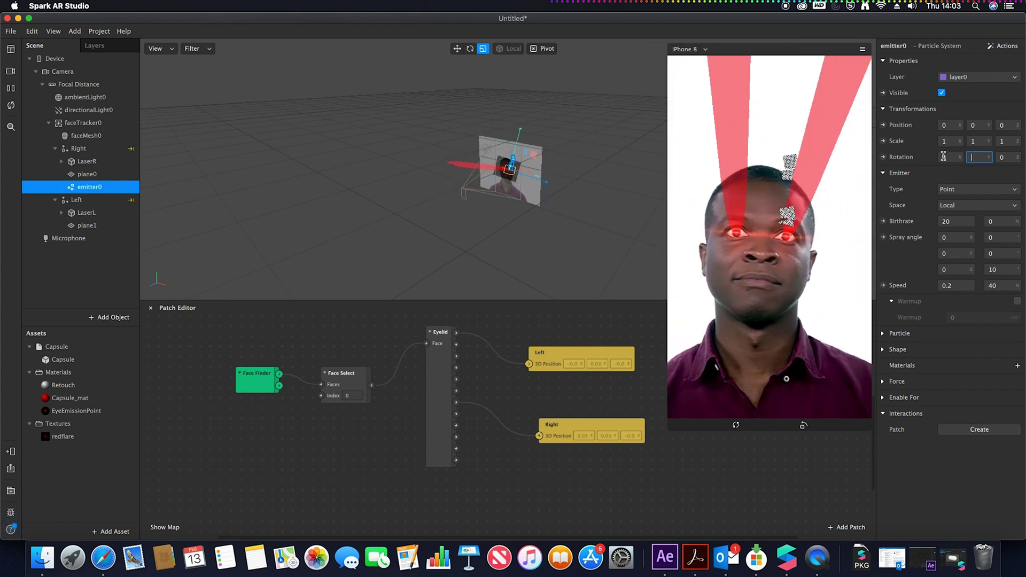
pyautogui.write('90')
pyautogui.doubleClick(945, 157)
pyautogui.write('90')
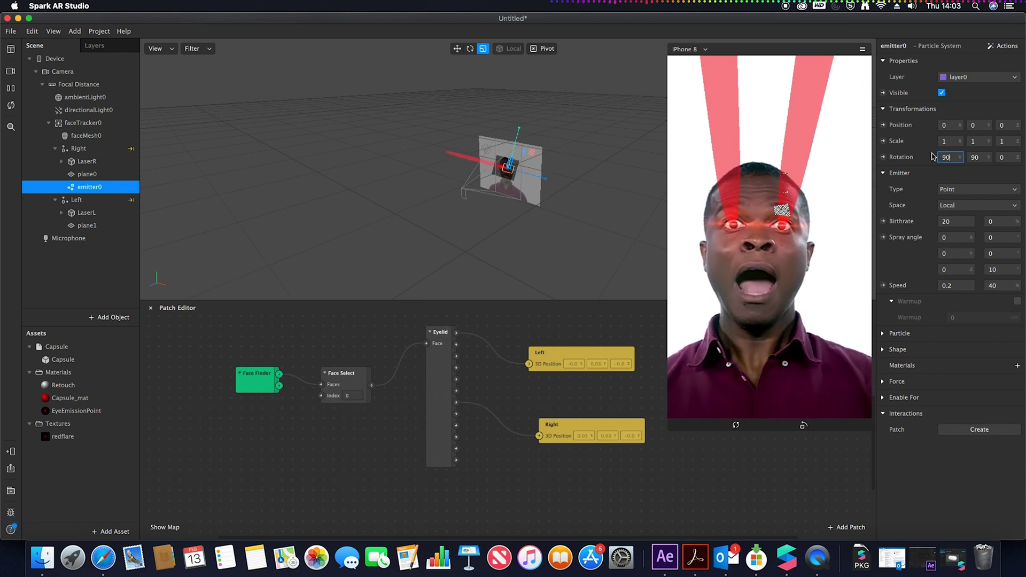
pyautogui.press('Tab')
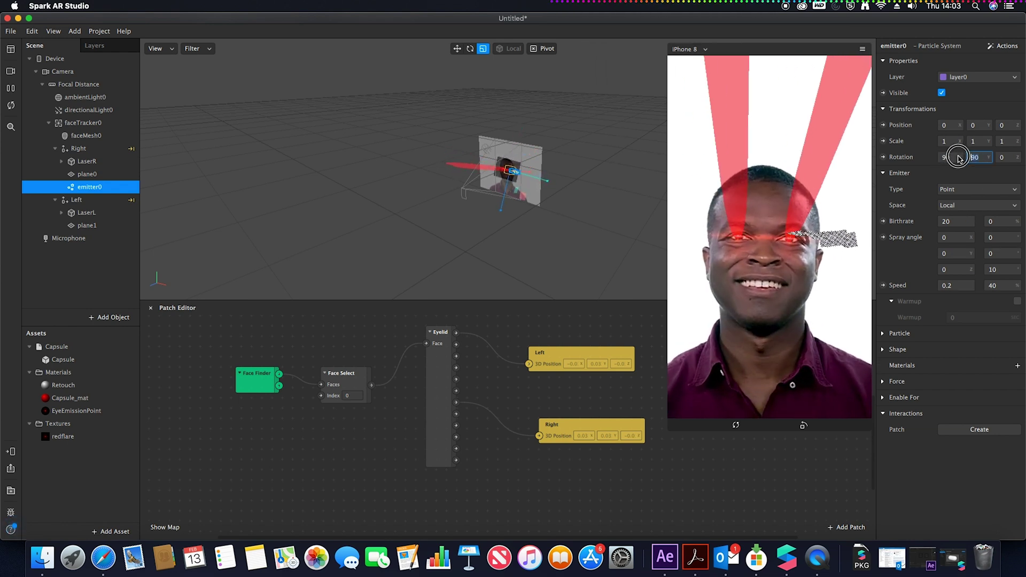
pyautogui.write('0')
pyautogui.press('Return')
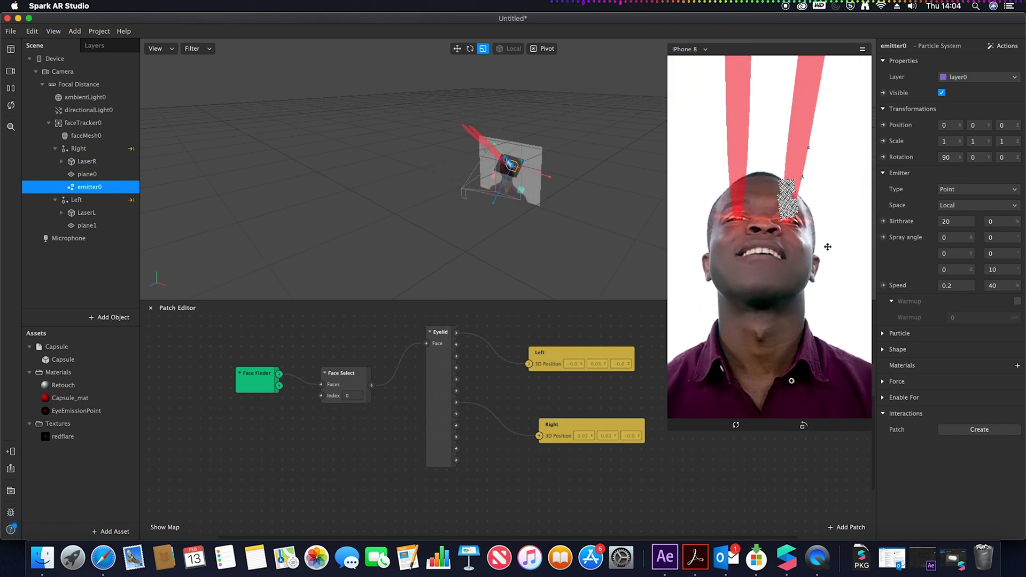
# Change emitter0's last spray angle value from 10 to 0
pyautogui.click(944, 220)
pyautogui.click(958, 270)
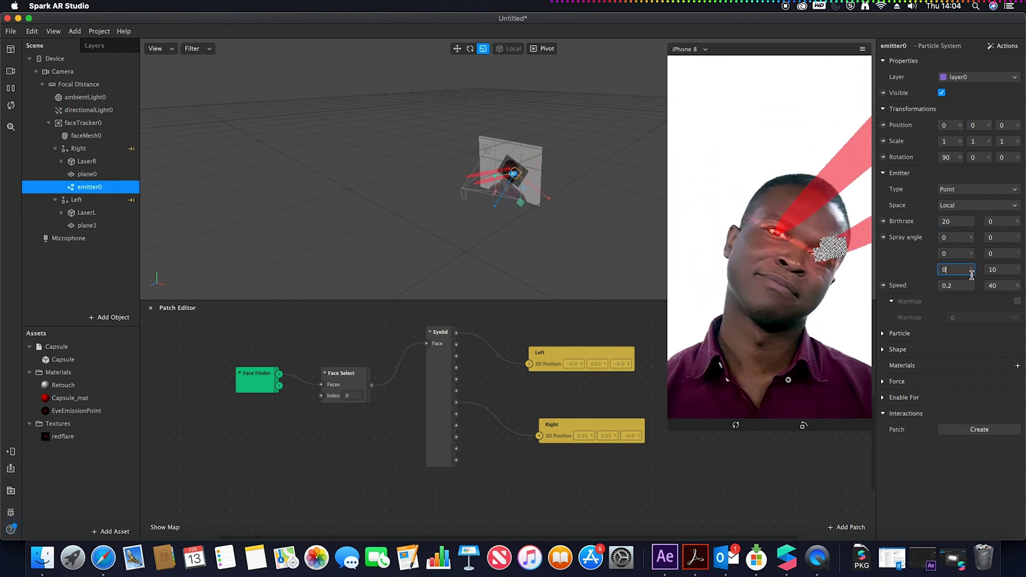
pyautogui.click(995, 271)
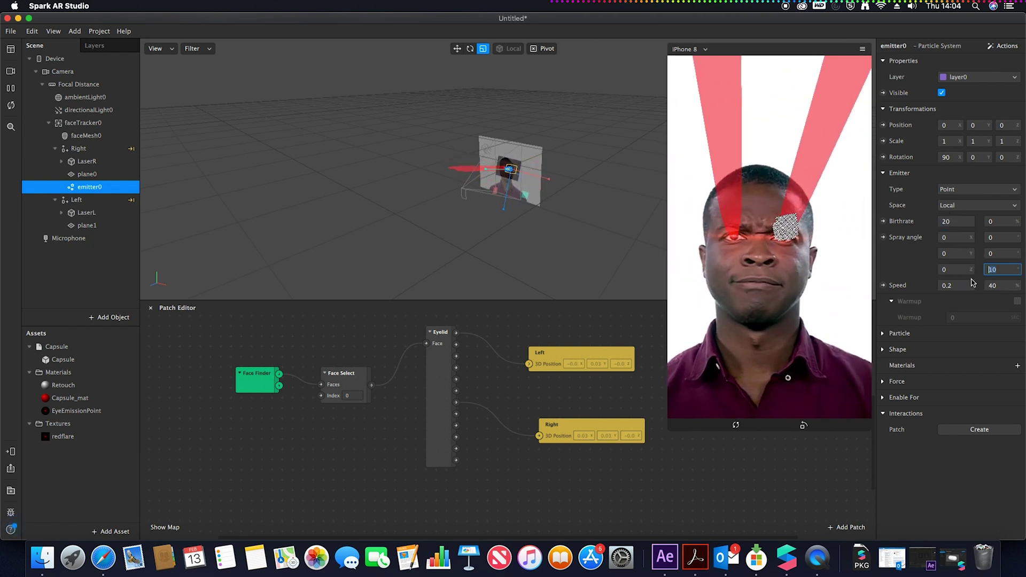
pyautogui.write('0')
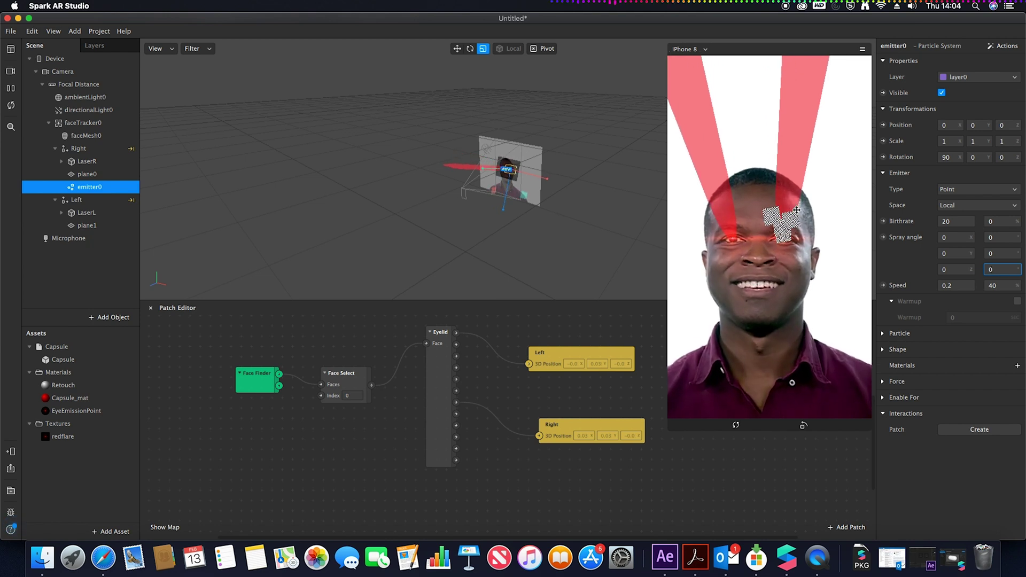
pyautogui.press('Return')
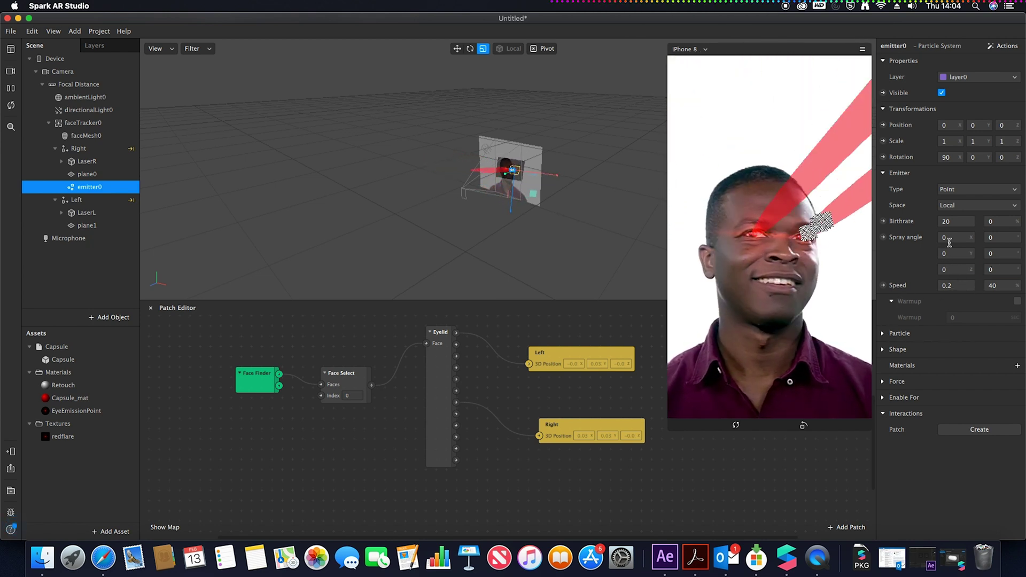
# Set the particle lifespan to 2 seconds and particle scale to 0.025
pyautogui.click(894, 334)
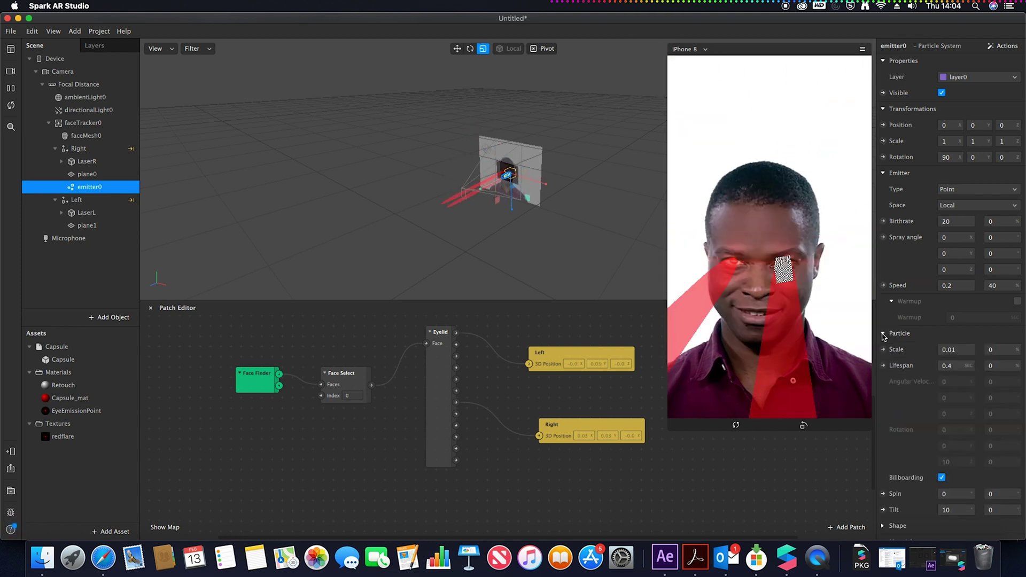
pyautogui.click(955, 366)
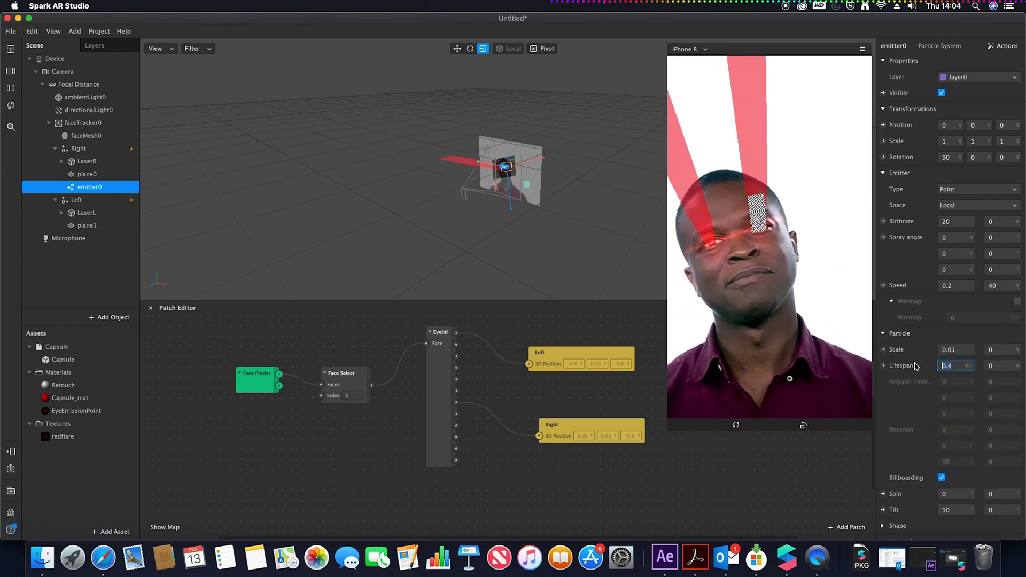
pyautogui.write('2')
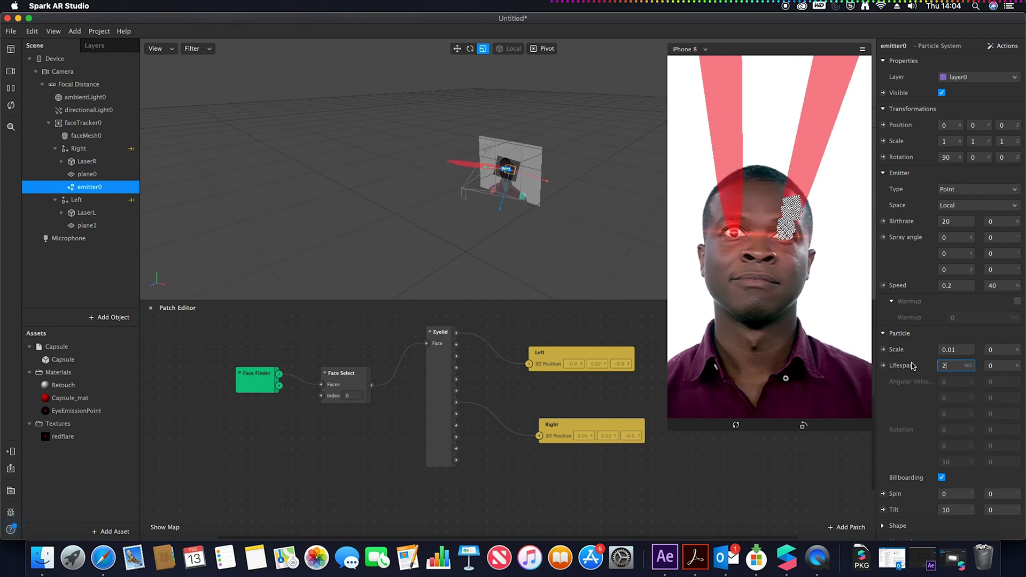
pyautogui.press('Return')
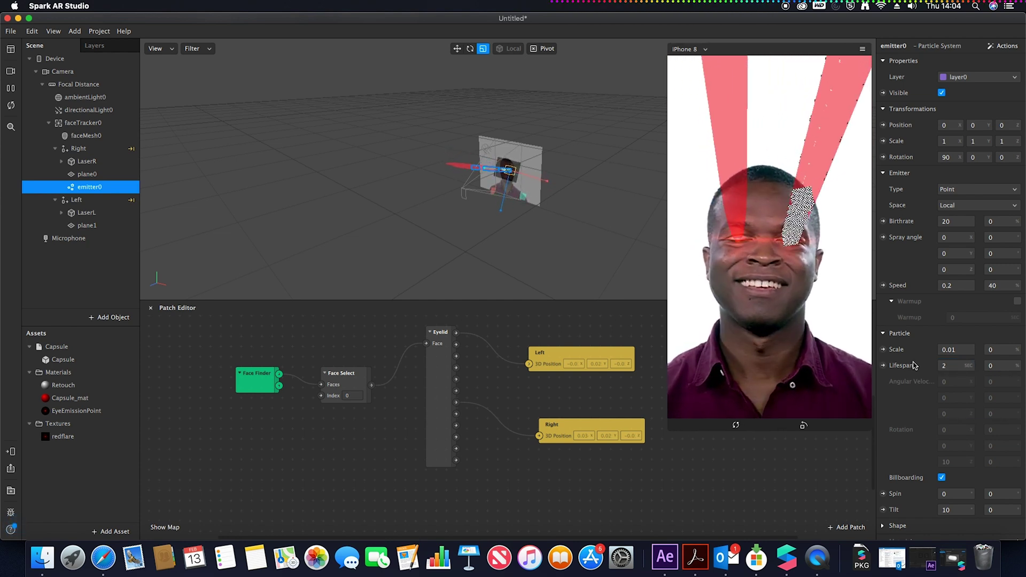
pyautogui.click(953, 349)
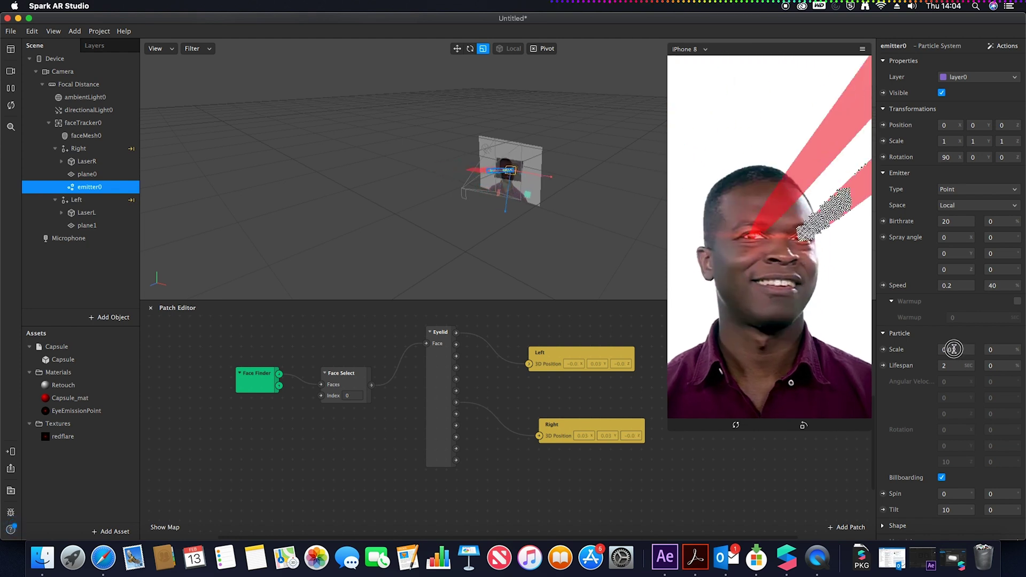
pyautogui.write('2')
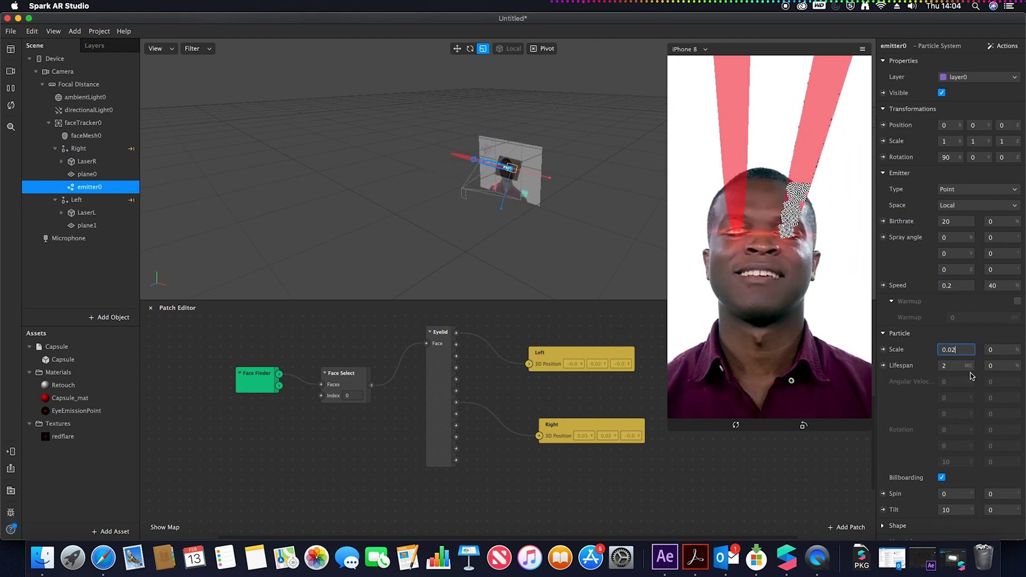
pyautogui.write('5')
pyautogui.press('Return')
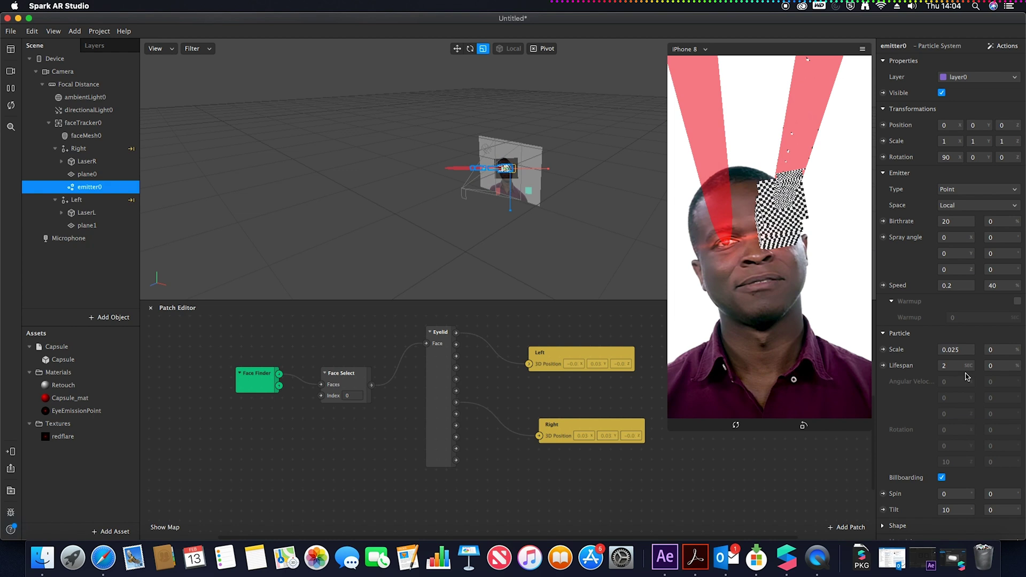
pyautogui.scroll(-5, 964, 381)
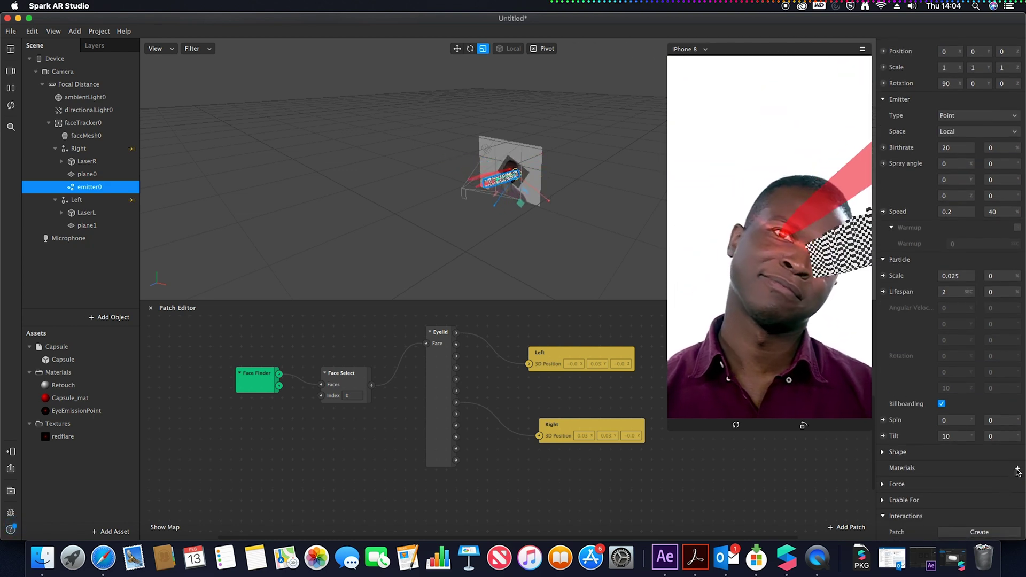
# Assign the EyeEmissionPoint material to emitter0's particles
pyautogui.click(1017, 468)
pyautogui.click(971, 501)
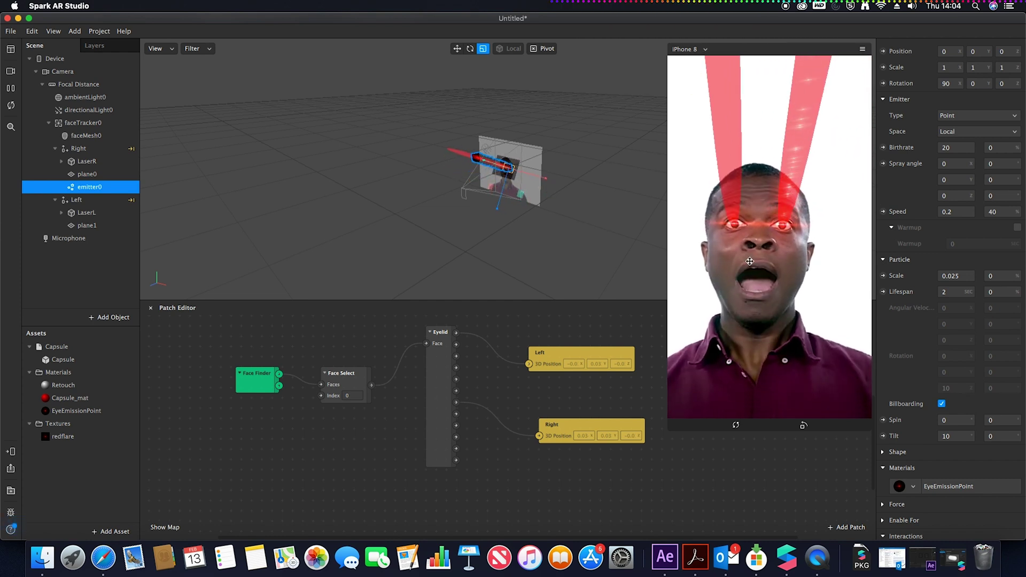
# Switch the preview to the built-in FaceTime HD Camera
pyautogui.click(10, 71)
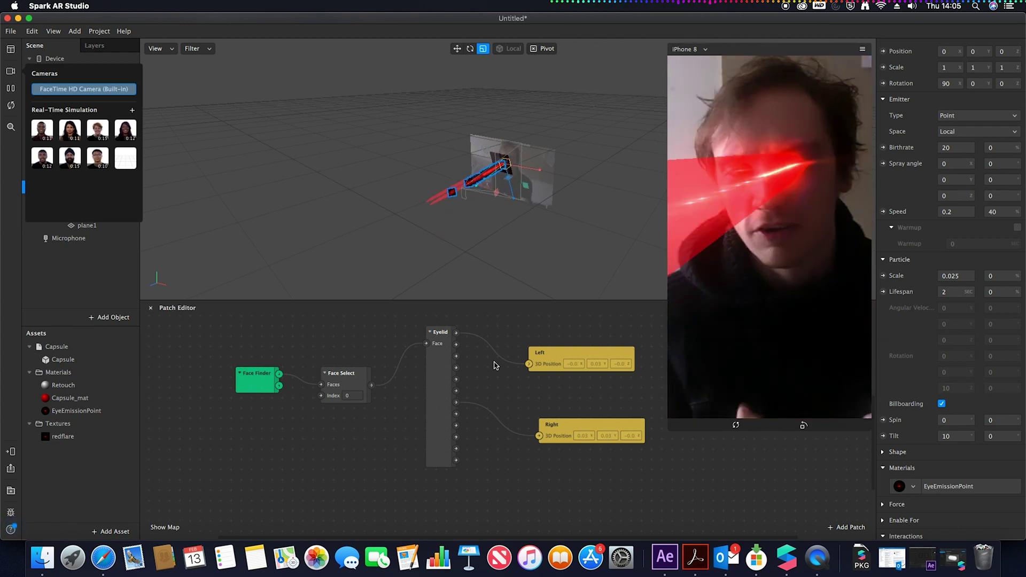
# Make the Left eye group invisible so its laser beam no longer shows
pyautogui.click(75, 258)
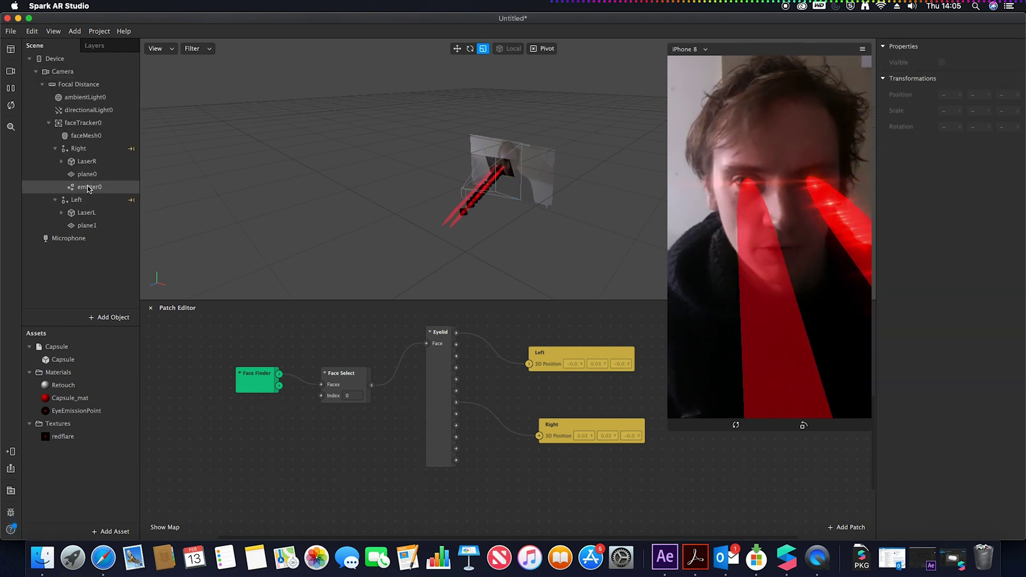
pyautogui.click(82, 199)
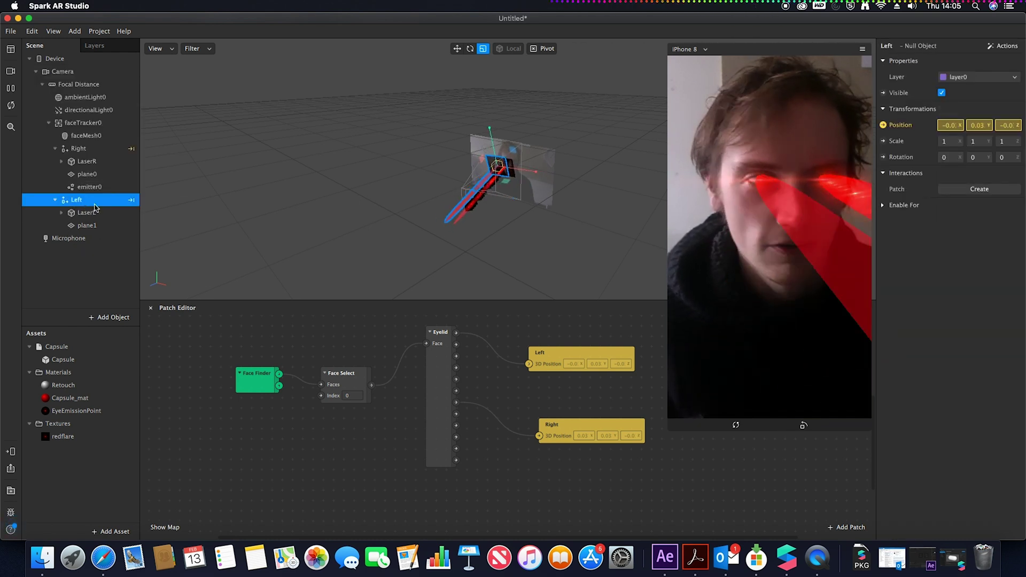
pyautogui.click(941, 95)
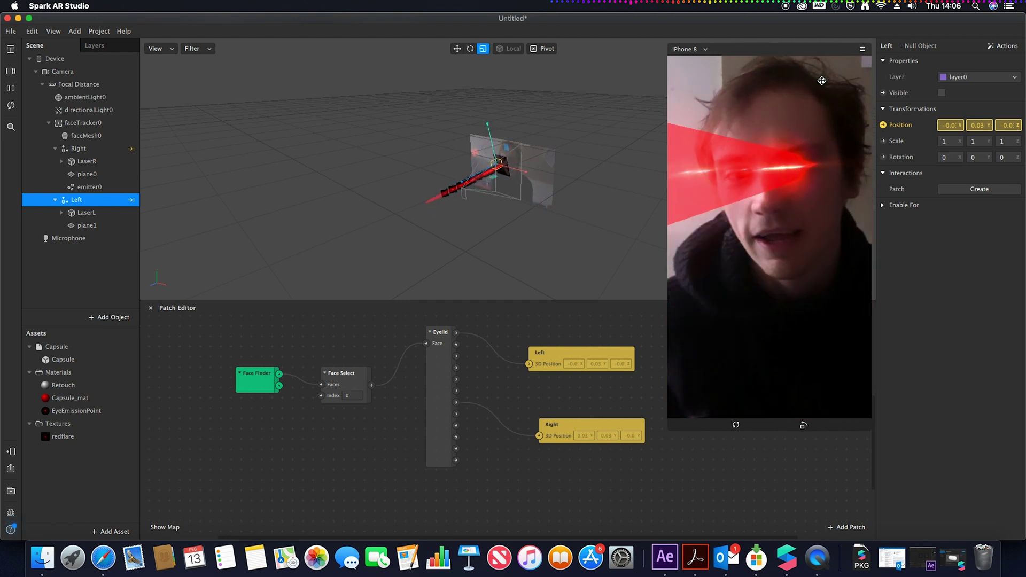
# Change Capsule_mat's diffuse colour from red to blue
pyautogui.doubleClick(59, 398)
pyautogui.click(955, 110)
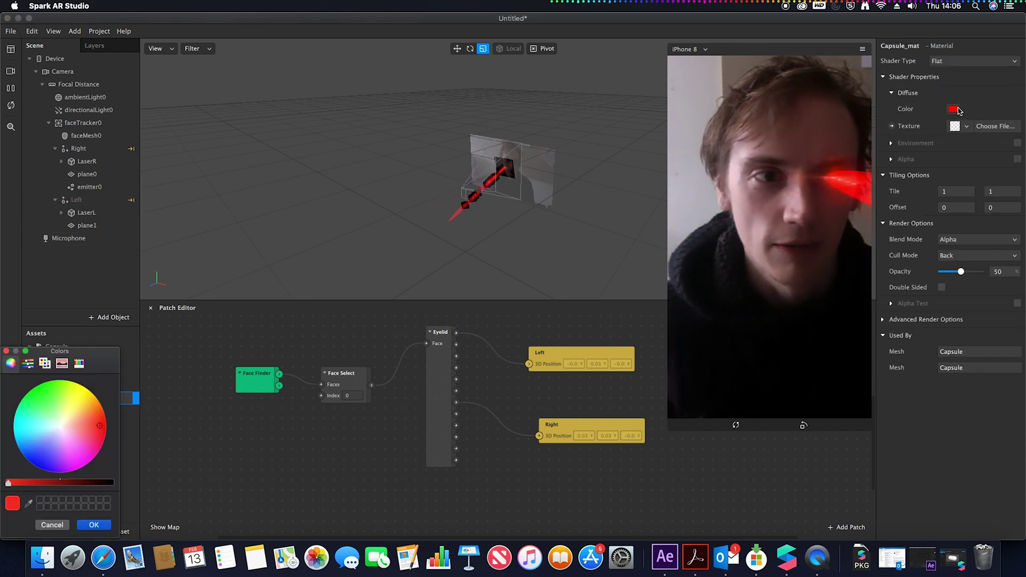
pyautogui.click(33, 449)
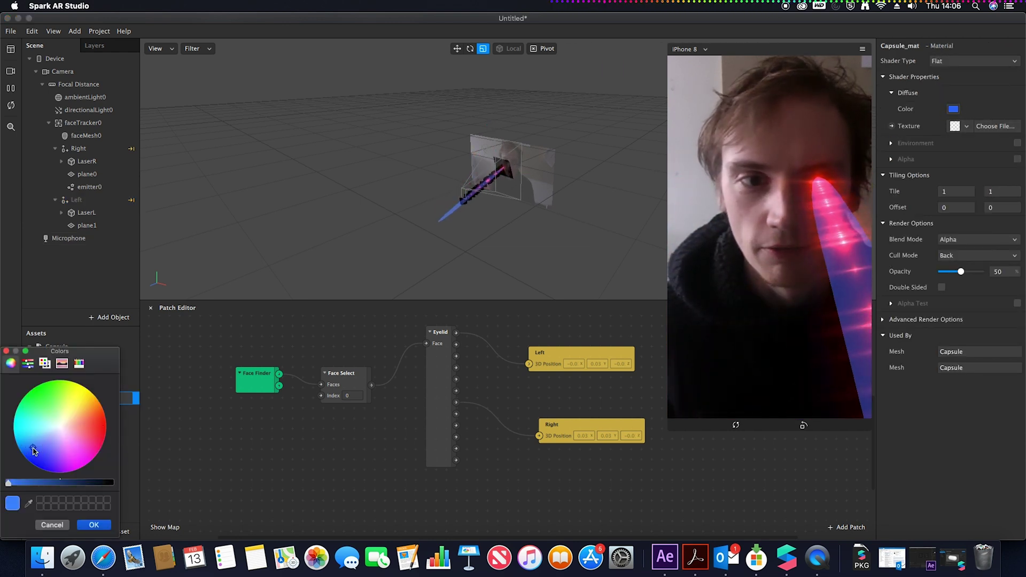
pyautogui.click(94, 524)
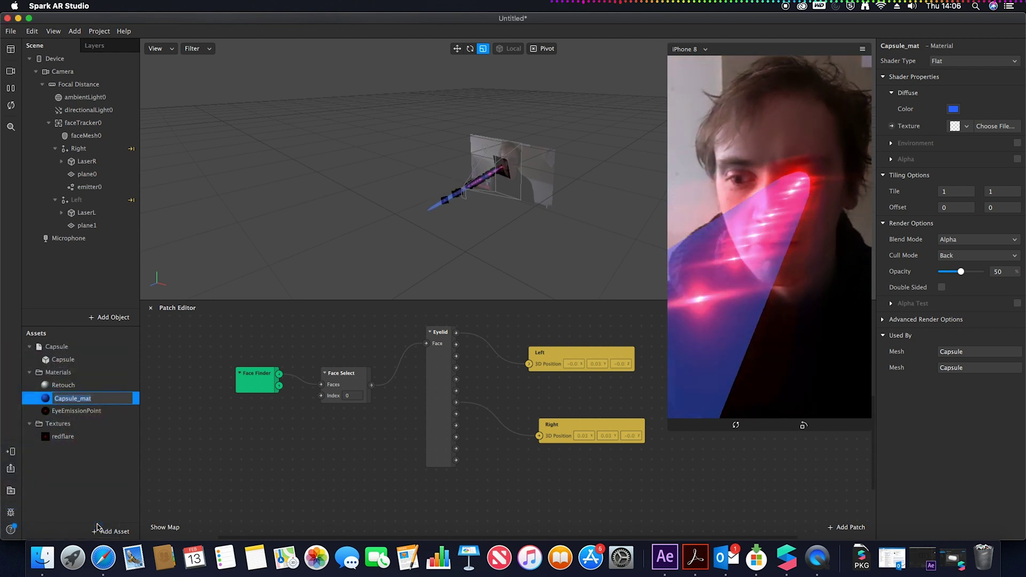